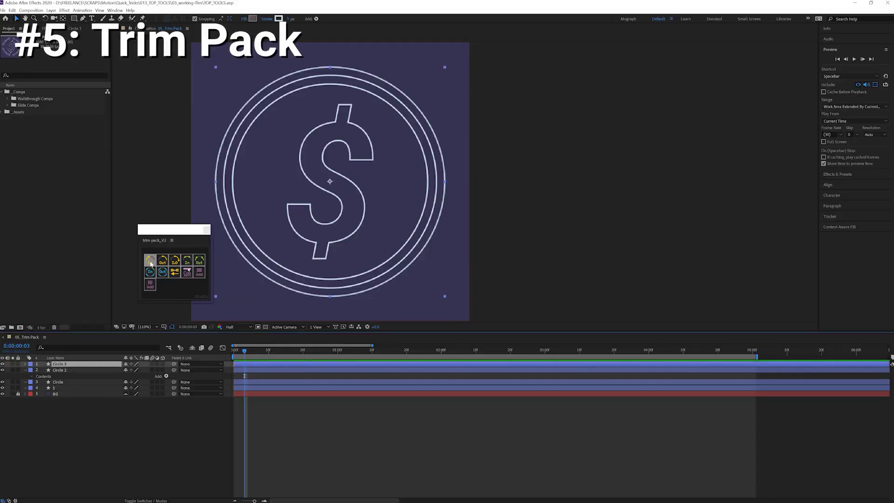
Add Trim Paths draw-on keyframes to Circle 3, Circle 2, Circle and the dollar sign, then preview.
click(150, 260)
key(ctrl+Down)
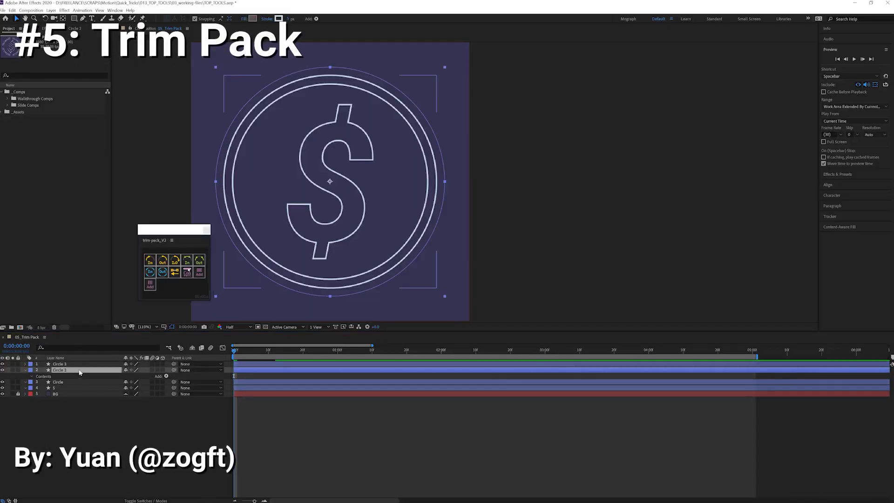
click(179, 259)
key(ctrl+Down)
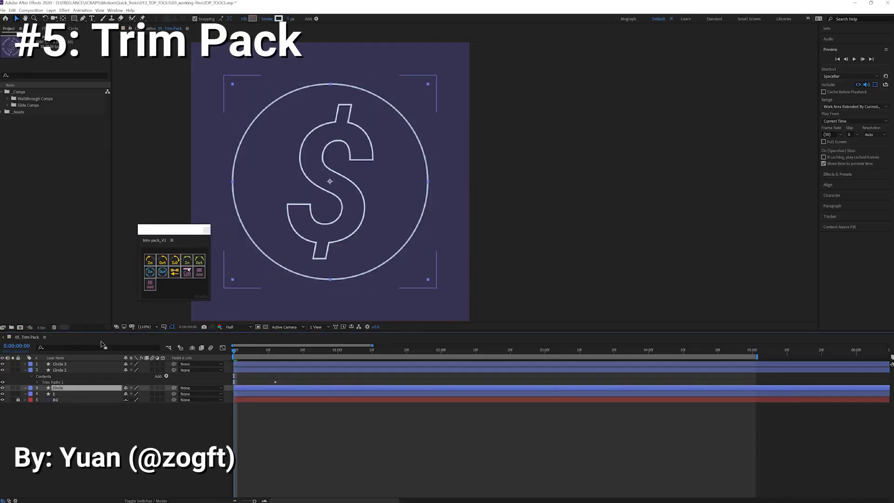
click(174, 261)
key(ctrl+Down)
click(149, 271)
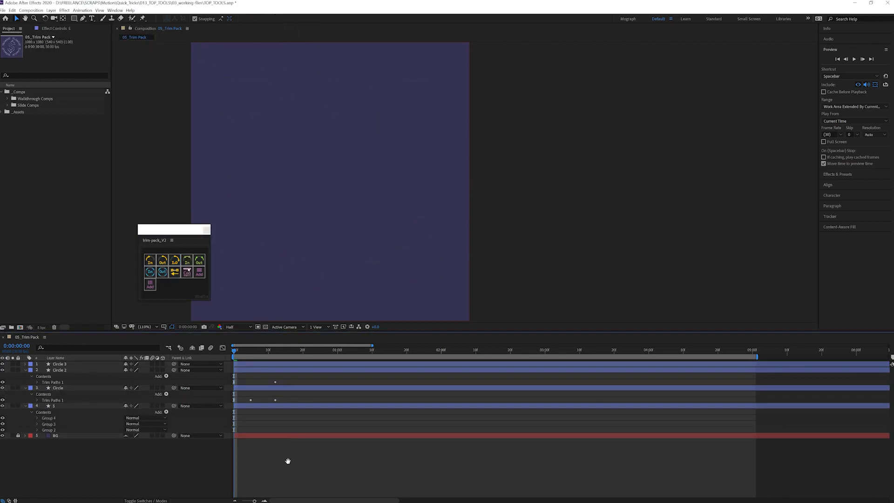
key(space)
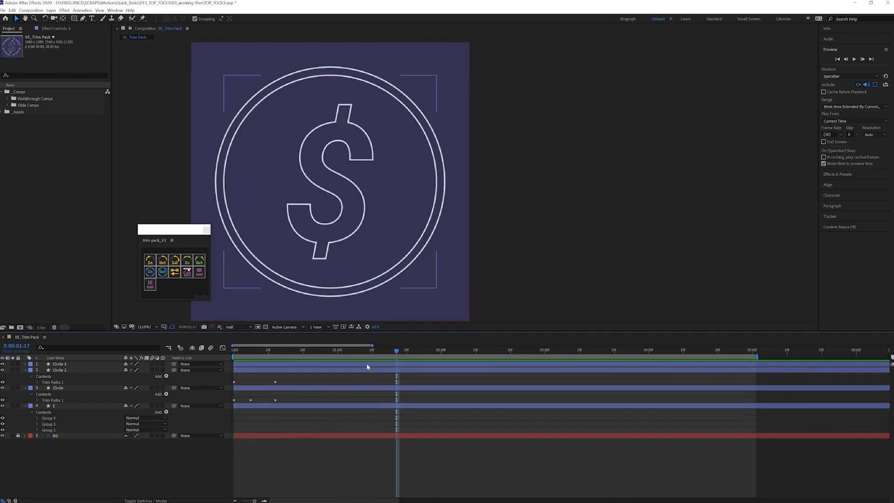
Add trim-away Out keyframes to the three rings Circle 3, Circle 2 and Circle.
click(331, 406)
key(ctrl+a)
key(u)
click(359, 365)
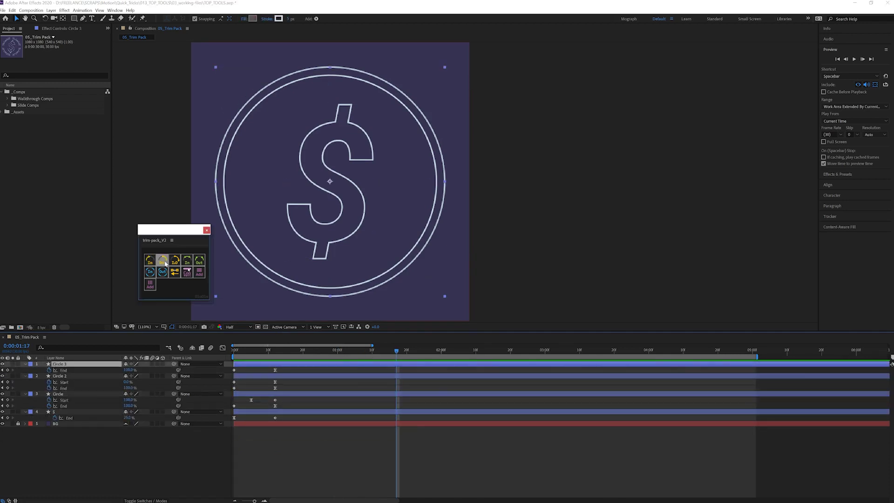
click(165, 263)
click(351, 386)
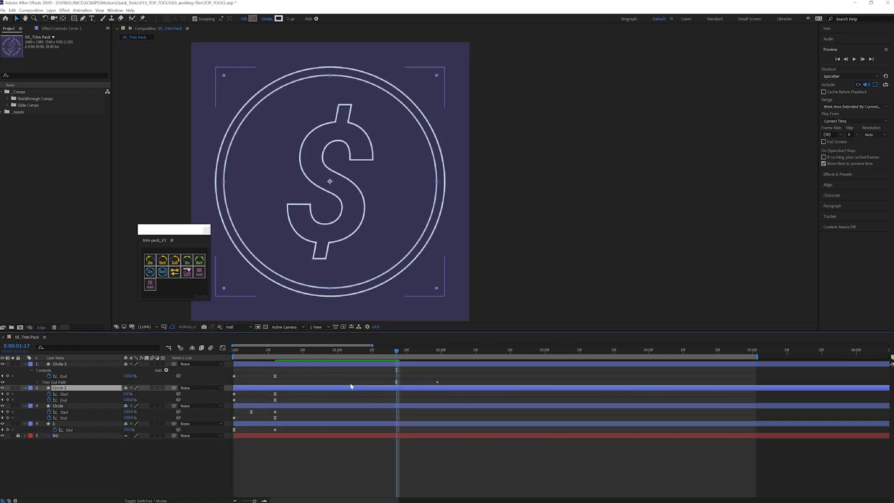
click(162, 260)
click(384, 417)
click(162, 272)
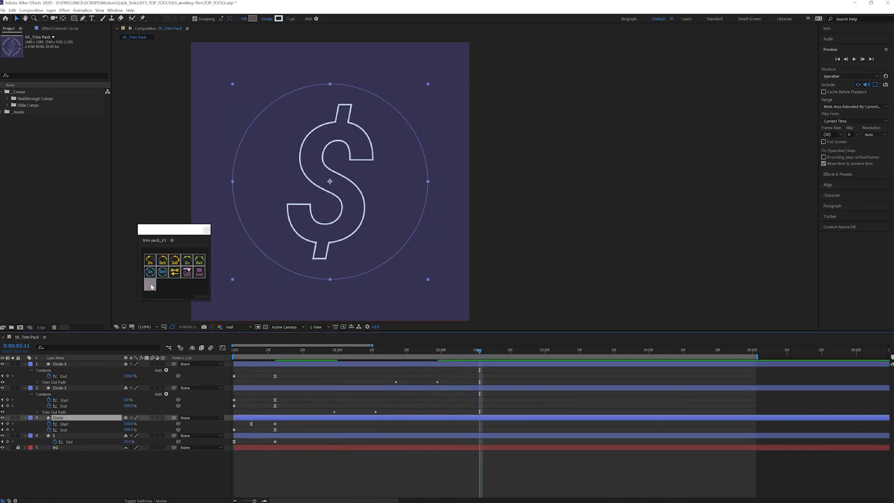
click(238, 357)
key(space)
Make the dollar sign trim away too, then preview the full coin animation at 0:00:01:06.
click(301, 373)
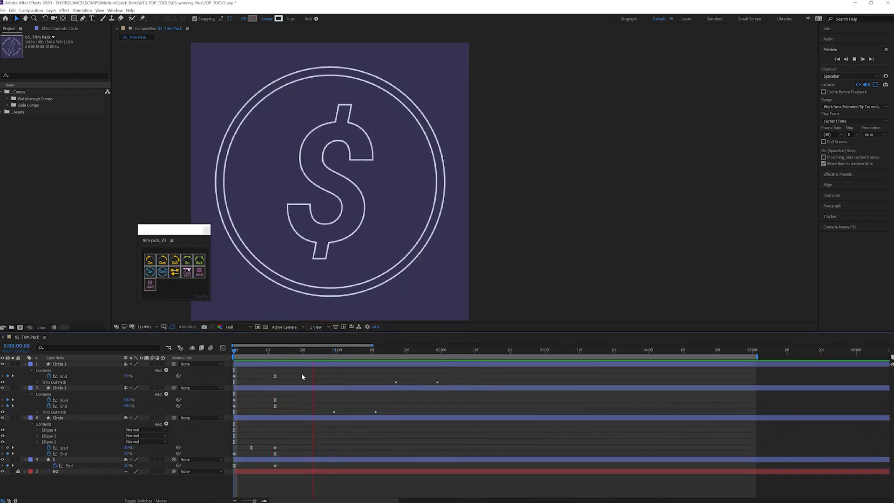
key(space)
click(70, 459)
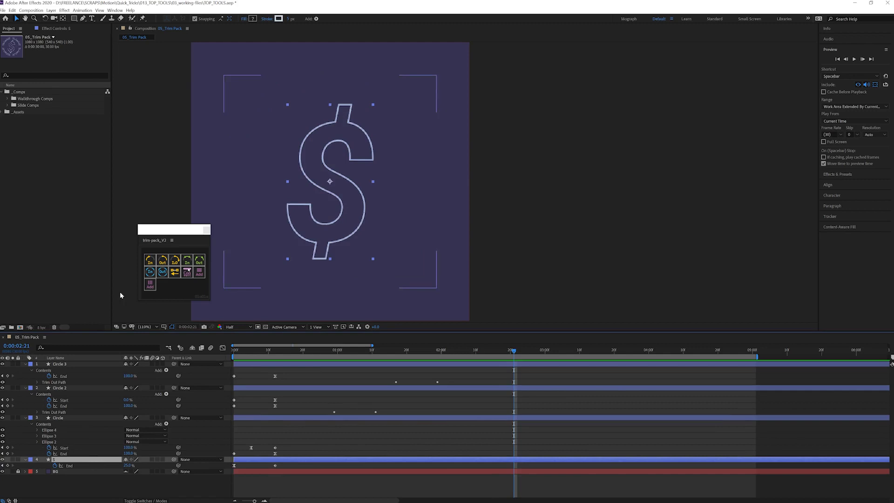
click(166, 263)
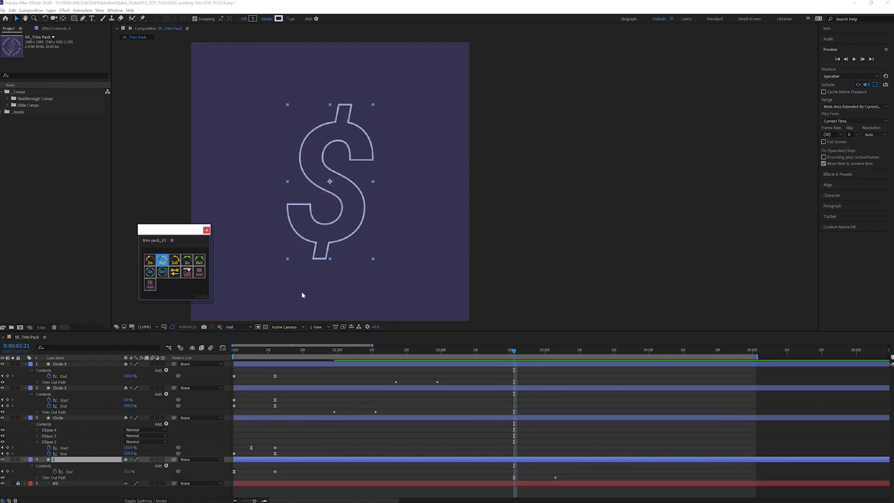
click(505, 401)
key(Home)
key(space)
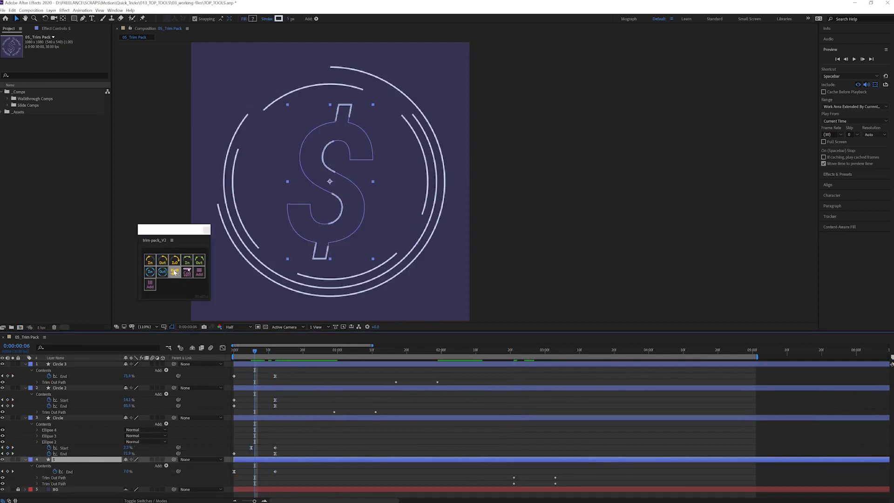
click(174, 272)
click(532, 353)
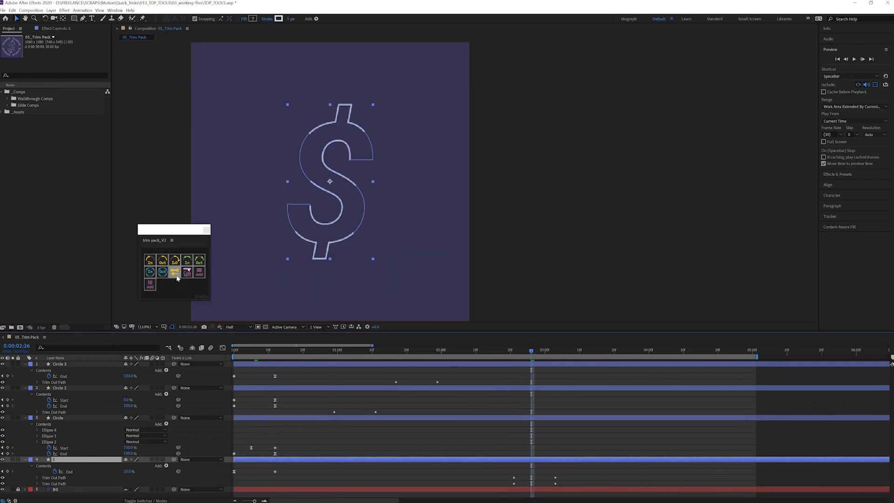
click(175, 273)
drag(317, 352, 357, 352)
Create horizontal and vertical line layers across the coin, then view and close Trim-Pack Settings.
click(358, 389)
click(174, 272)
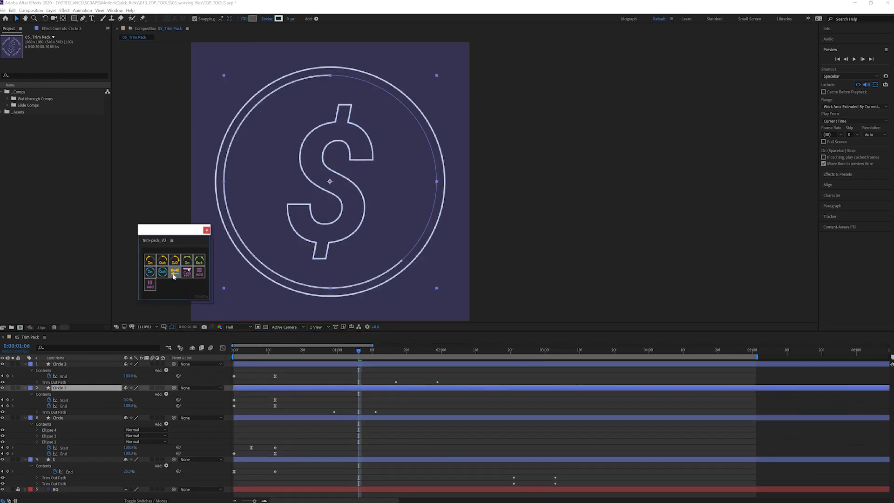
click(187, 271)
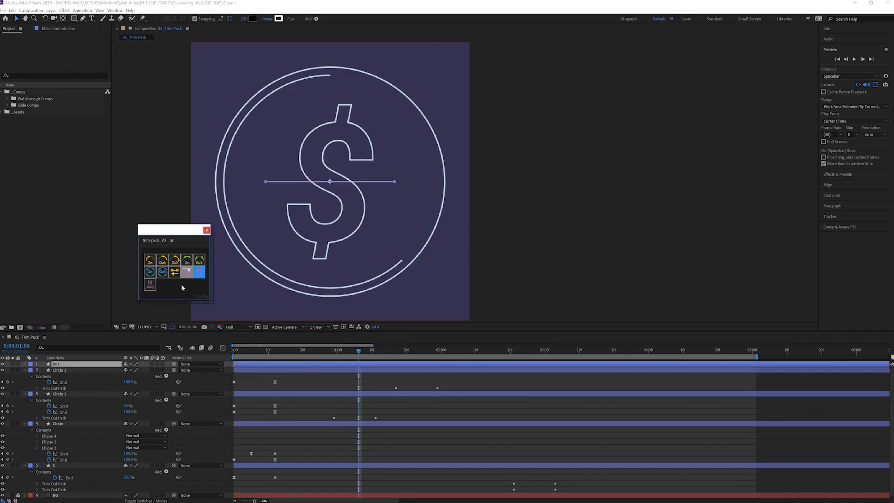
click(151, 285)
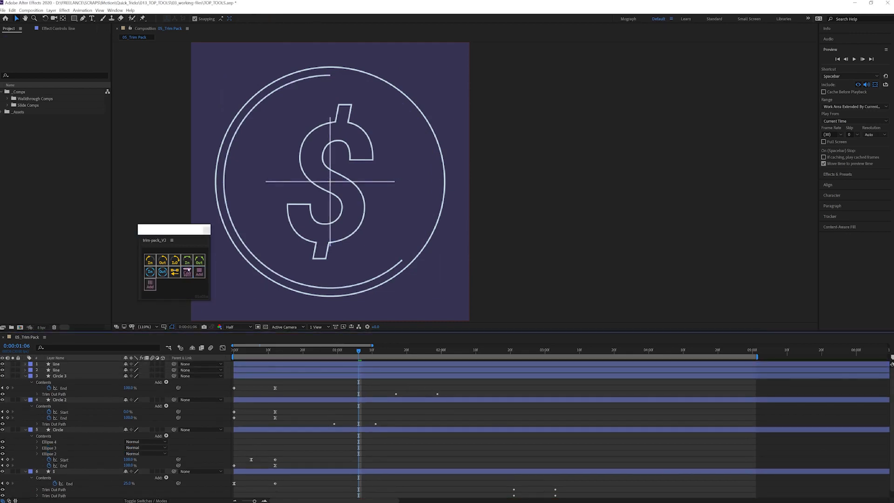
click(201, 297)
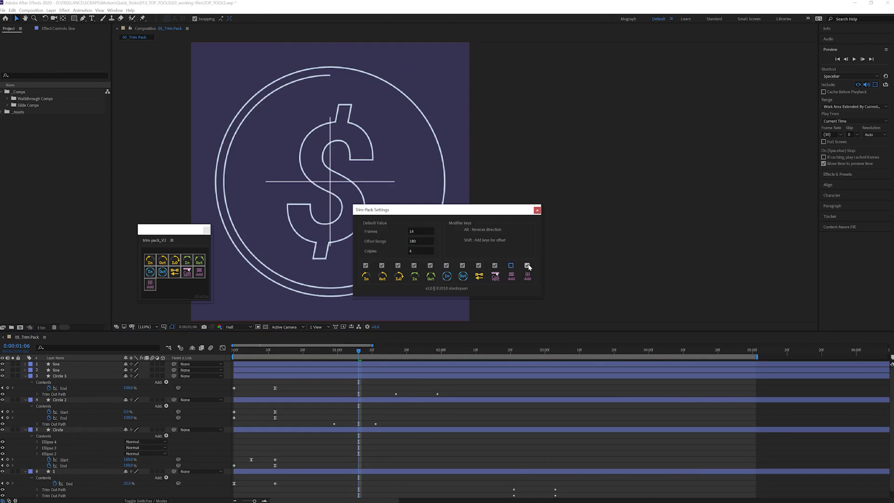
click(537, 209)
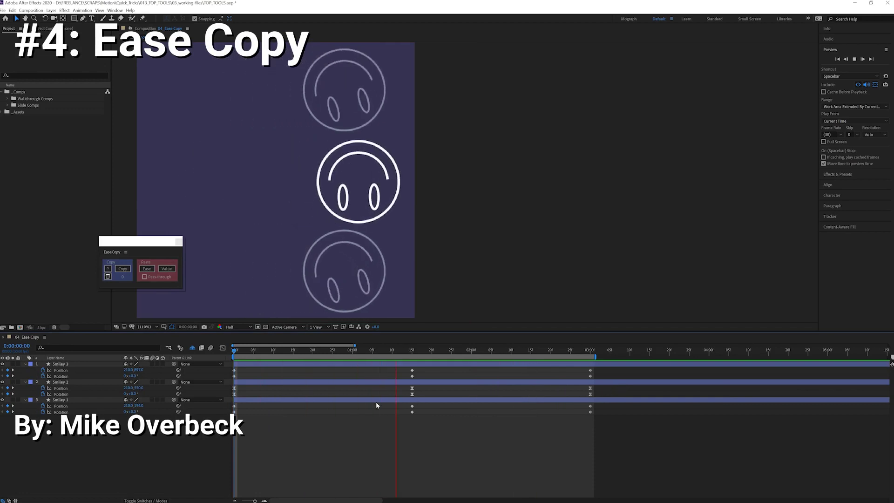
Copy Smiley 2's keyframe easing and paste it onto Smiley 3's Position and Rotation keys.
drag(606, 388, 208, 396)
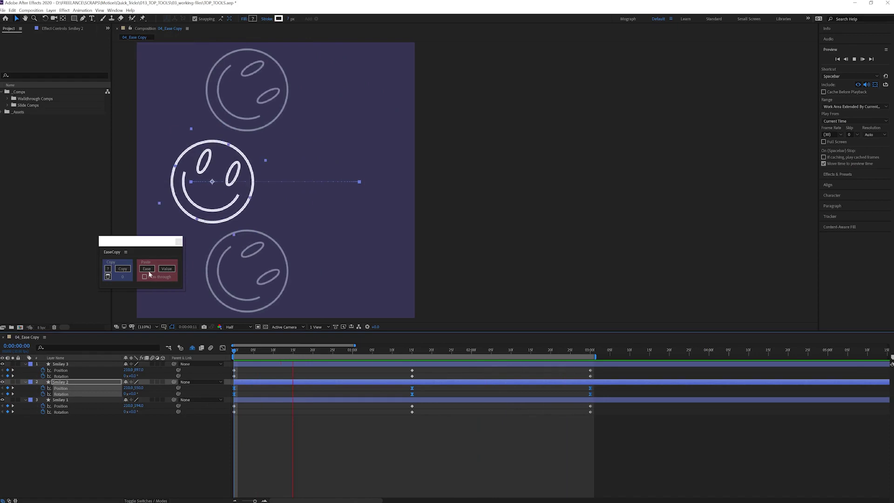
click(243, 353)
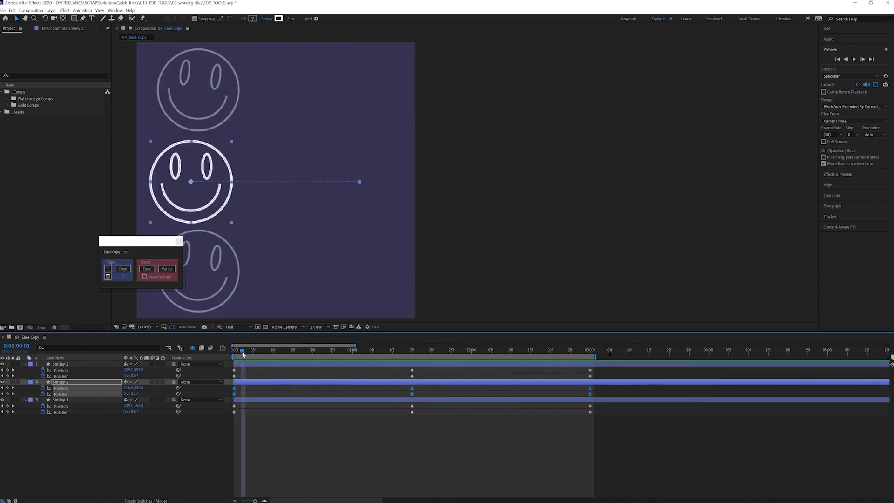
click(123, 270)
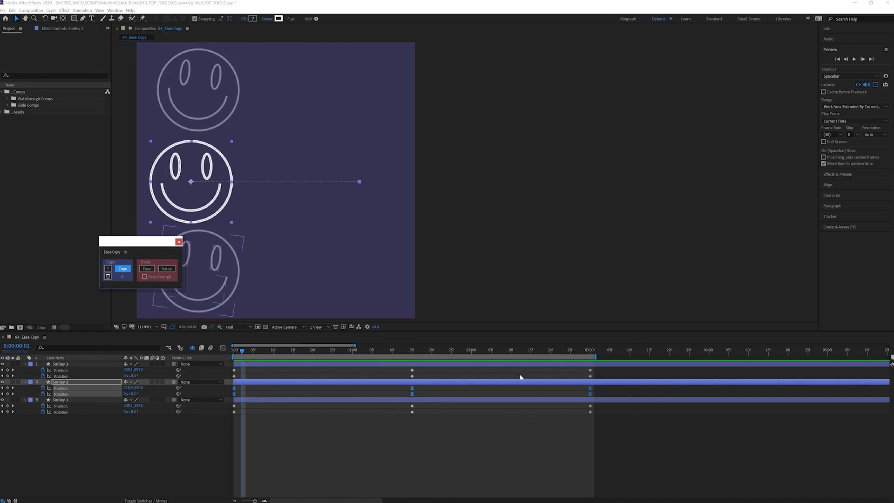
drag(597, 369, 219, 375)
key(space)
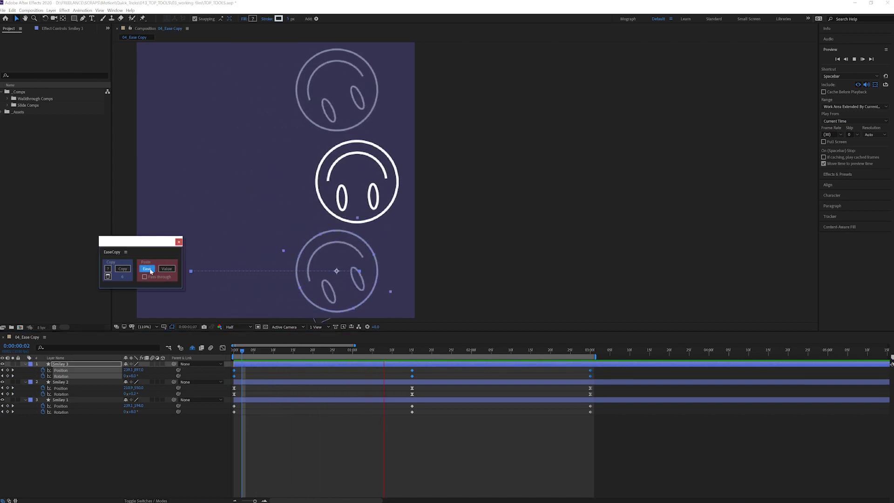
click(147, 269)
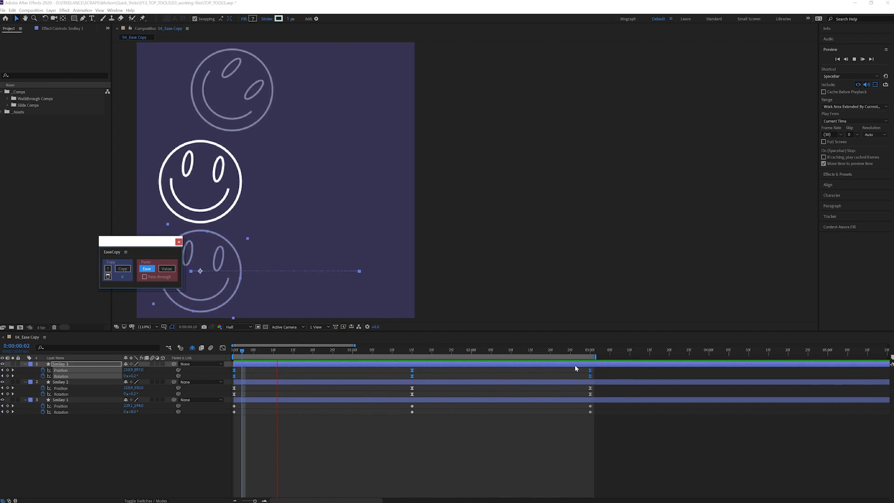
Paste Smiley 2's keyframe values and easing onto Smiley 1's Position and Rotation keys.
click(337, 417)
drag(337, 417, 194, 417)
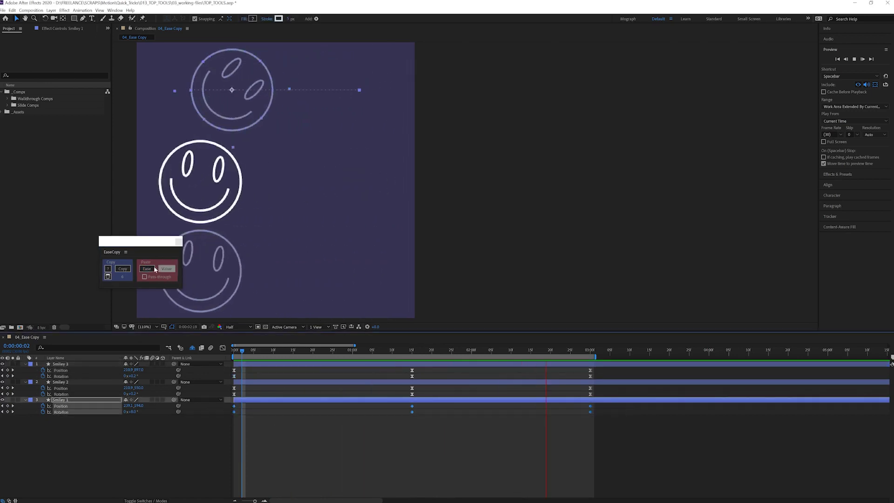
click(167, 270)
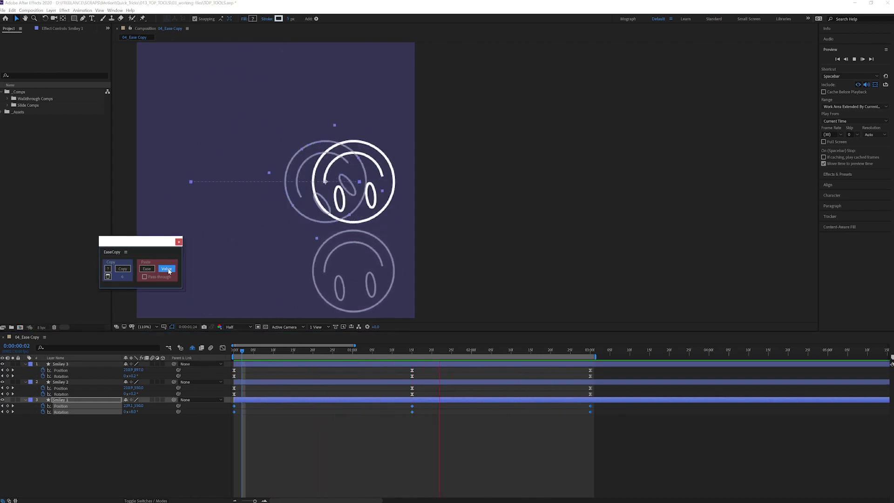
click(153, 269)
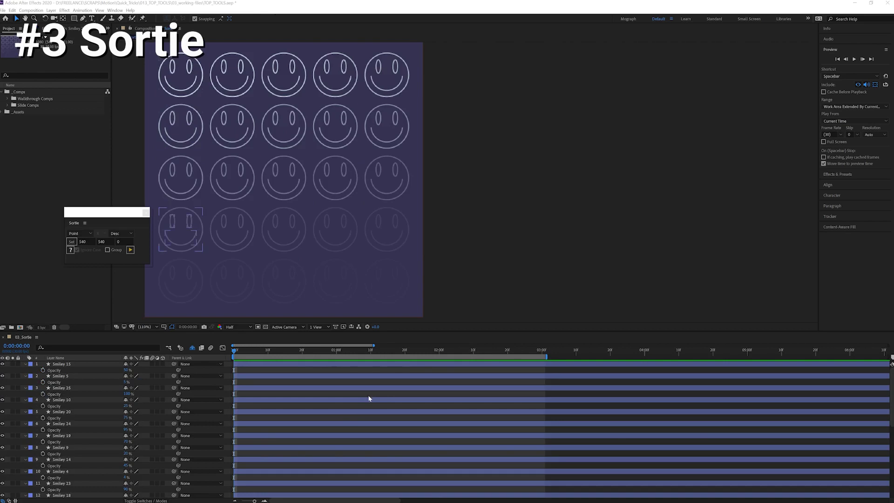
Set the Sortie point to the top-left smiley, Smiley 25, at 140/140.
drag(122, 213, 128, 217)
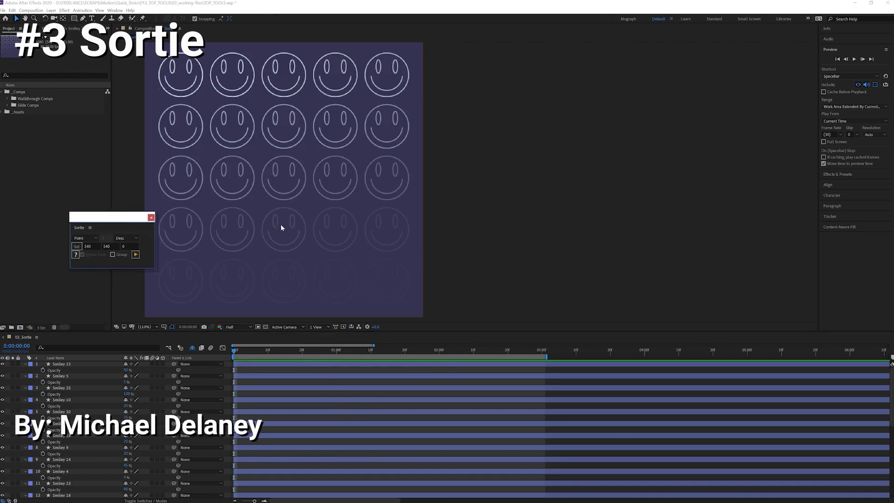
click(88, 364)
click(79, 376)
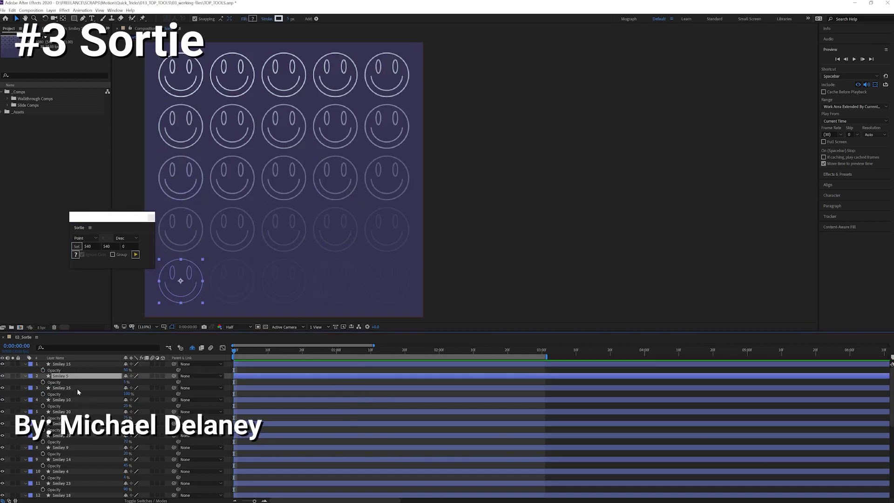
click(77, 400)
click(79, 423)
click(82, 459)
click(77, 364)
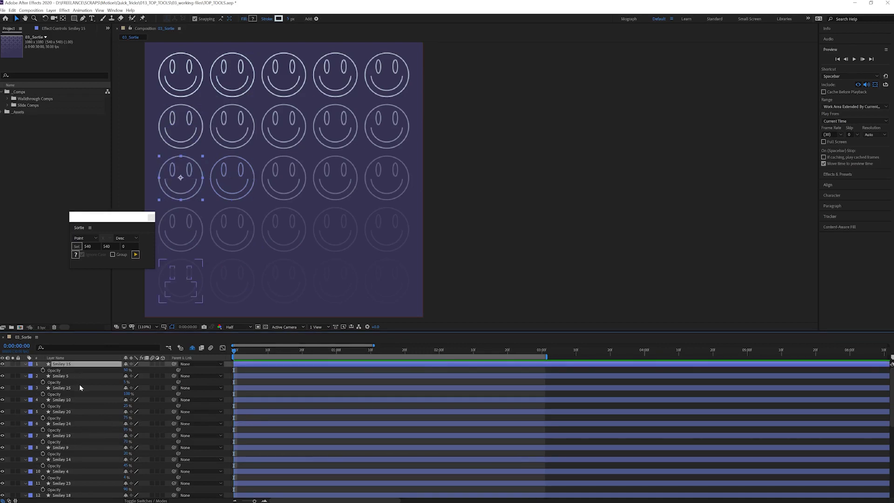
click(346, 230)
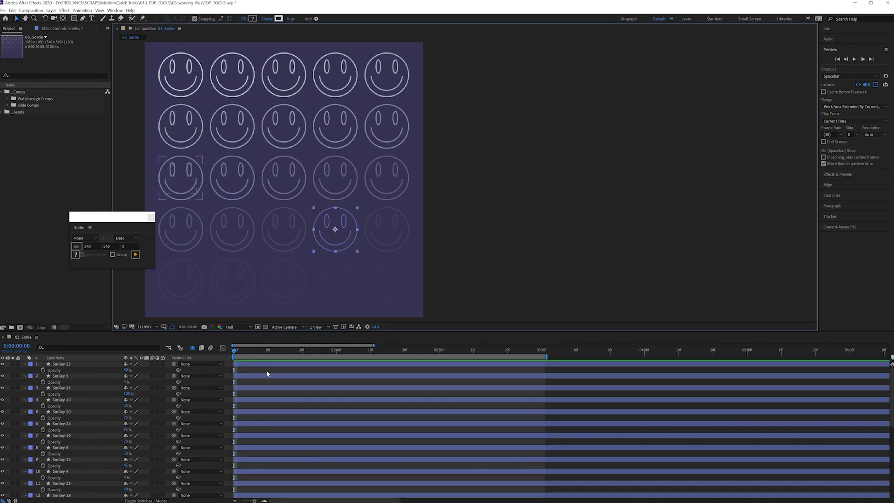
click(180, 75)
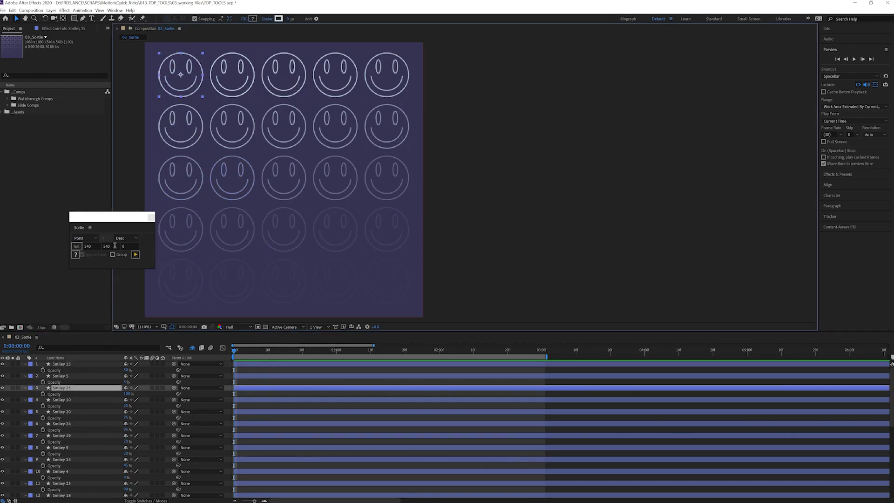
click(78, 248)
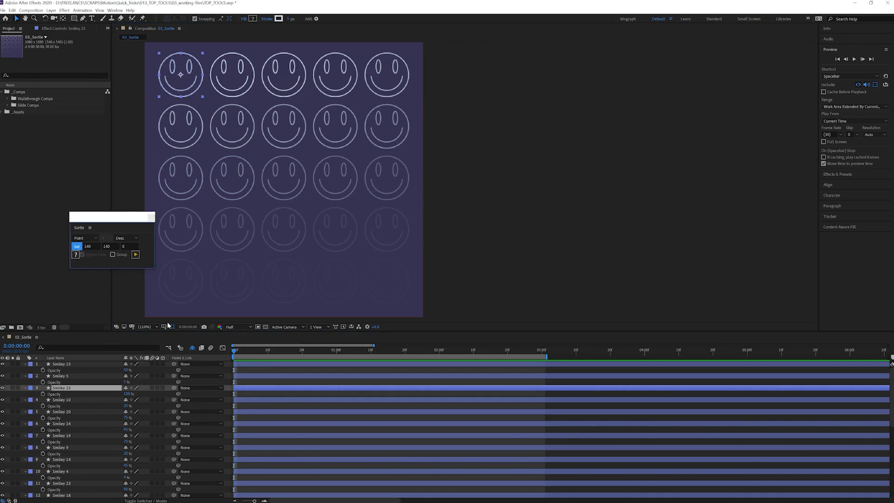
Sort all smiley layers by distance from 140/140 and check the resulting layer order.
key(ctrl+a)
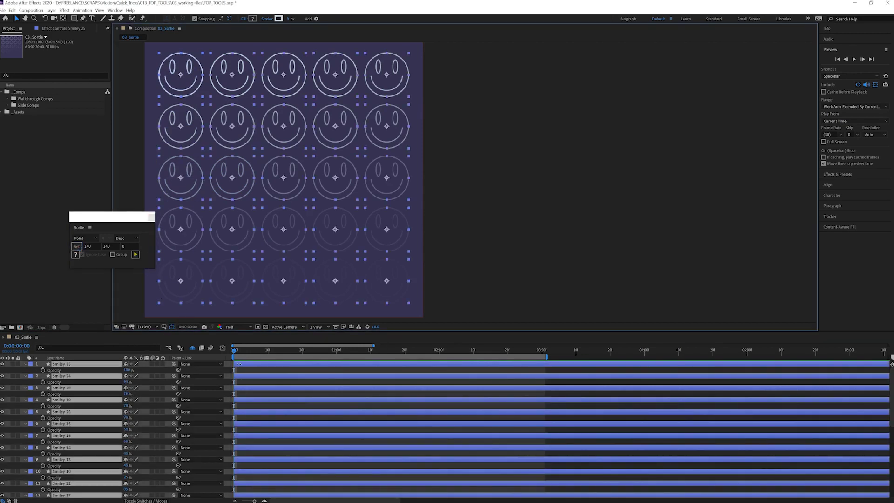
key(ctrl+shift+a)
click(94, 366)
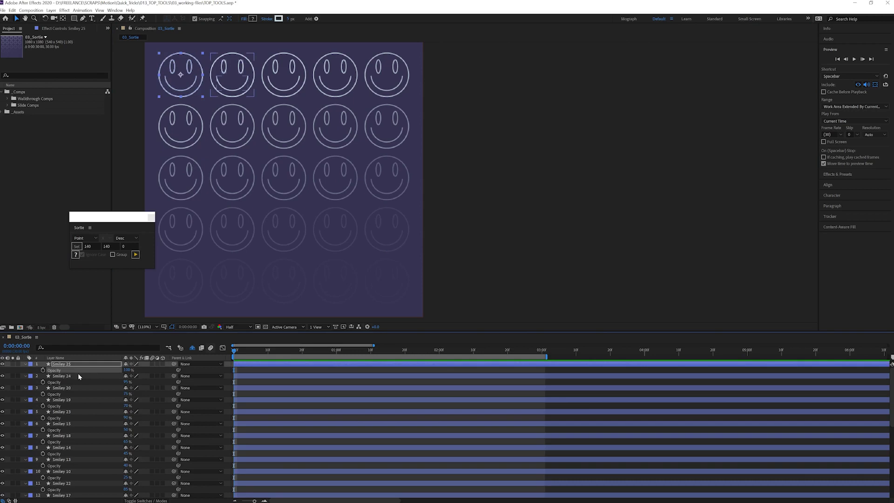
click(78, 376)
click(77, 389)
click(79, 399)
click(83, 423)
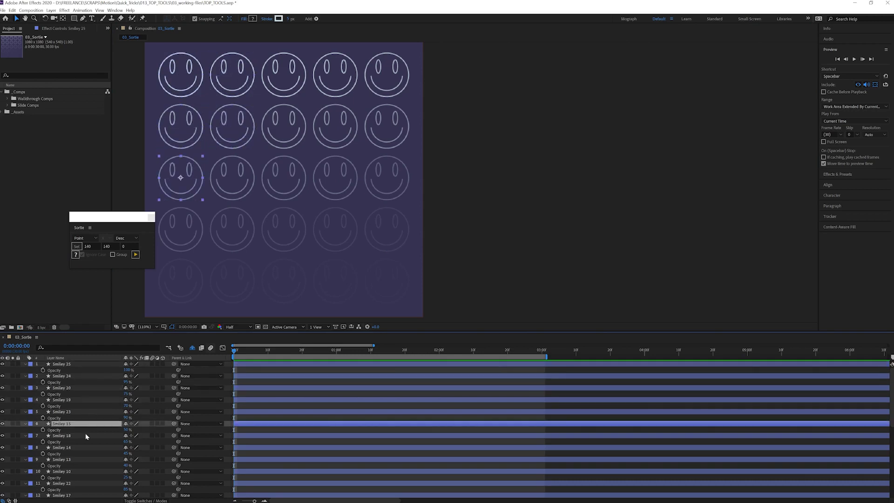
click(85, 436)
click(87, 447)
Try sorting all smiley layers by Opacity in Sortie.
key(ctrl+a)
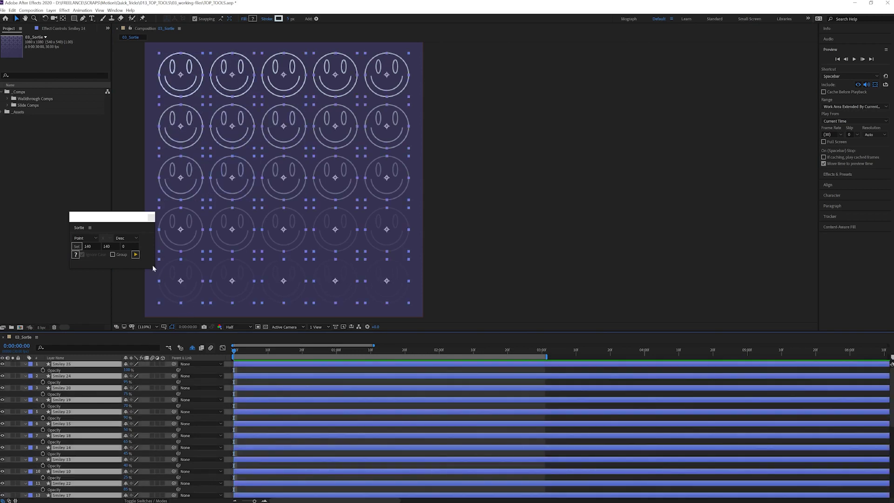
click(94, 238)
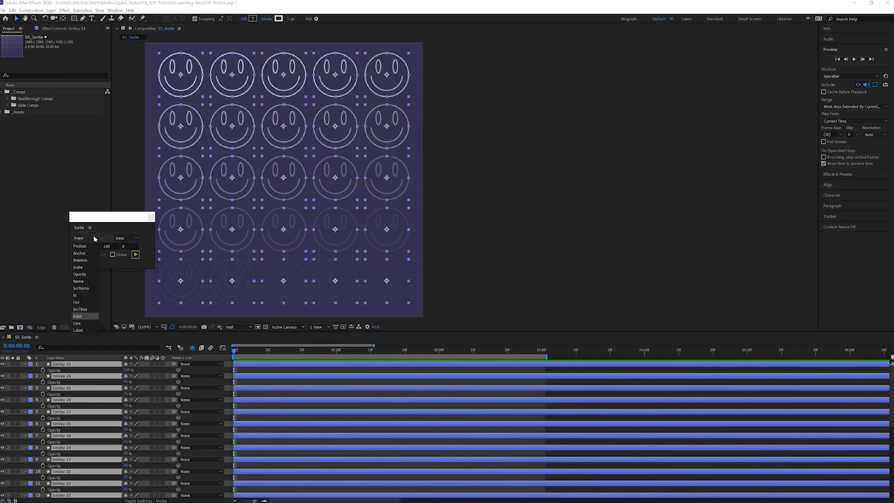
click(79, 275)
click(135, 254)
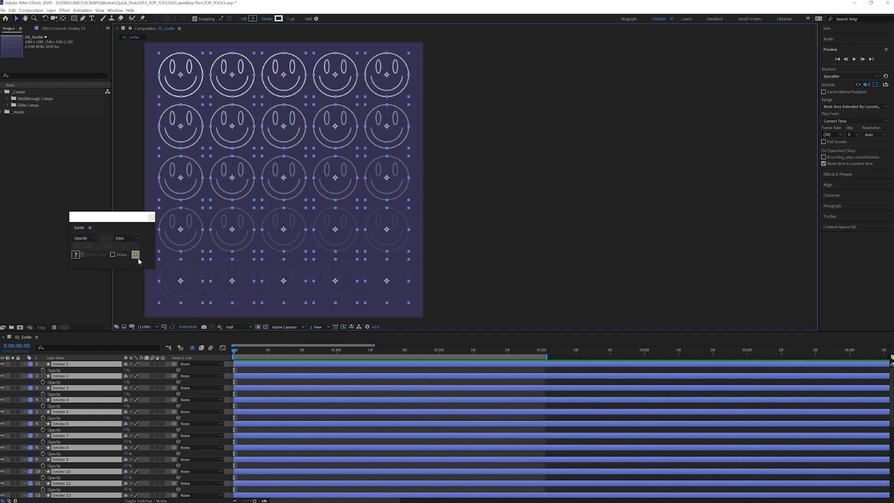
Switch Sortie back to Point sort and re-sort the layers from the top-left smiley.
click(290, 186)
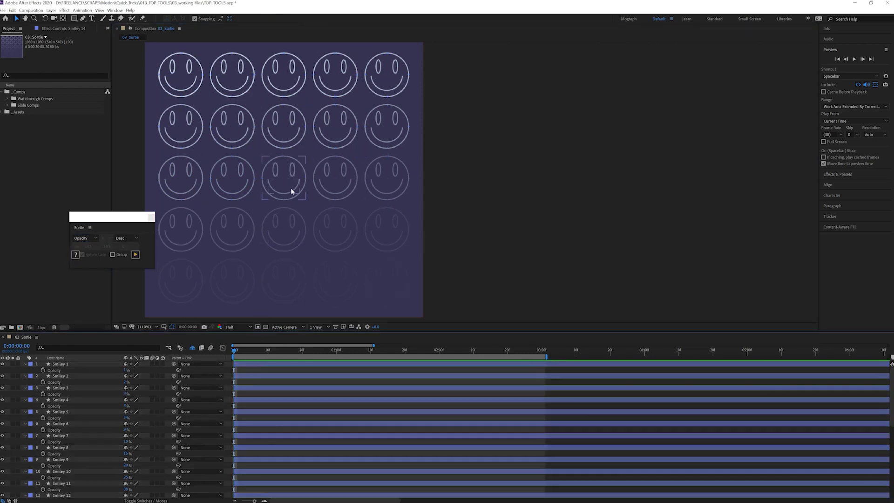
click(93, 238)
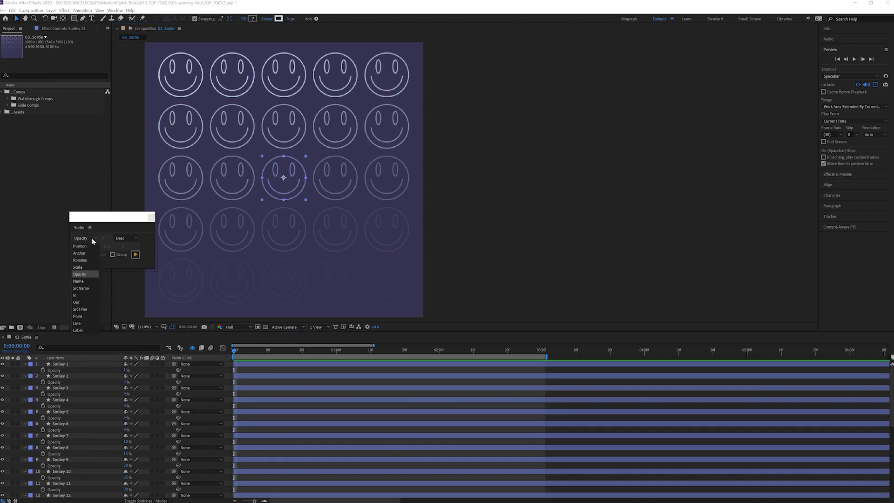
click(78, 316)
click(136, 254)
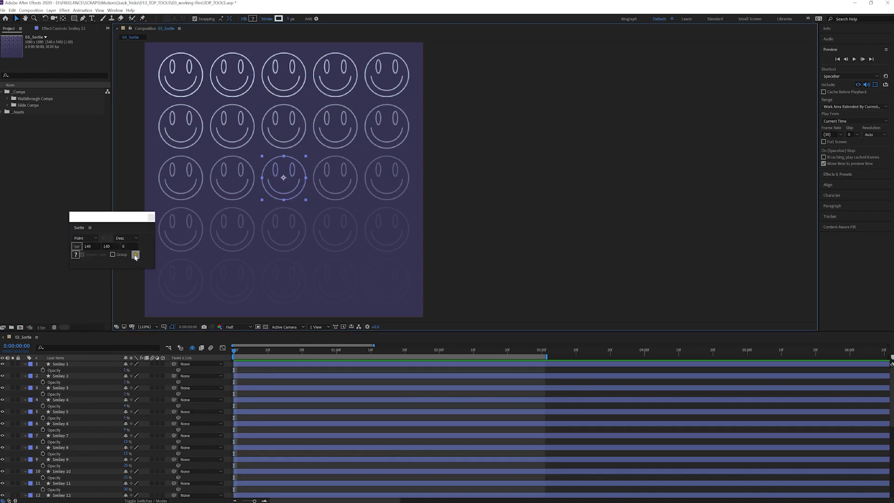
key(ctrl+a)
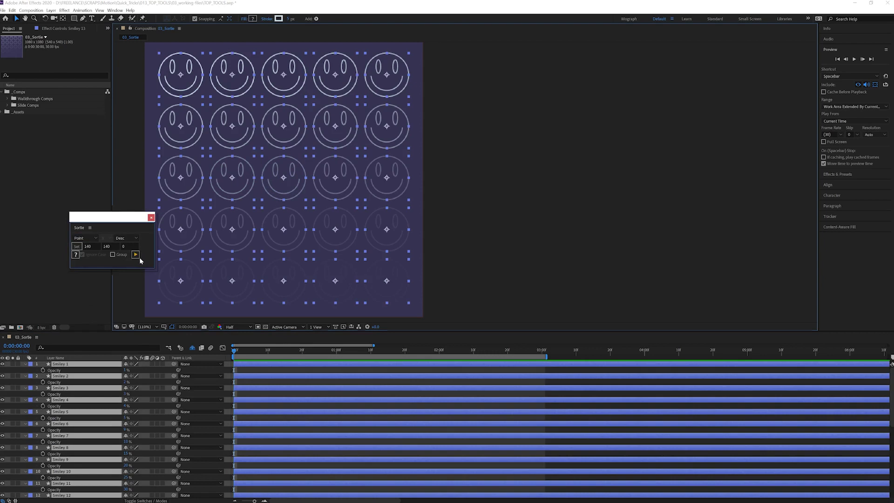
click(135, 255)
click(275, 365)
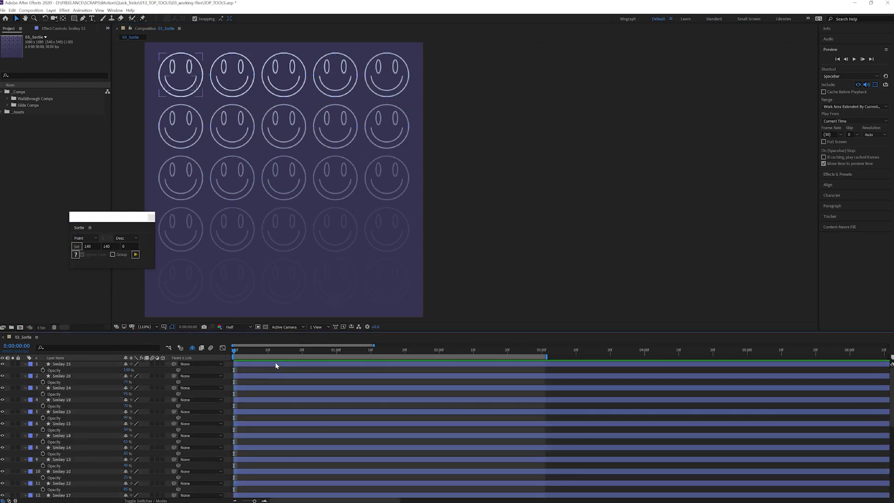
click(276, 366)
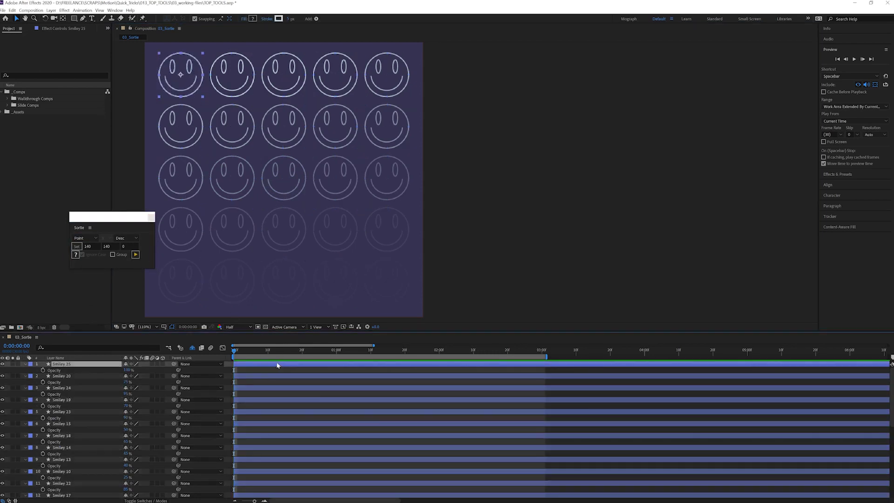
key(ctrl+Down)
key(ctrl+Down)
key(ctrl+Down)
key(ctrl+Down)
key(ctrl+Down)
key(ctrl+Down)
key(ctrl+Down)
key(ctrl+Down)
key(ctrl+Down)
key(ctrl+Down)
key(ctrl+Down)
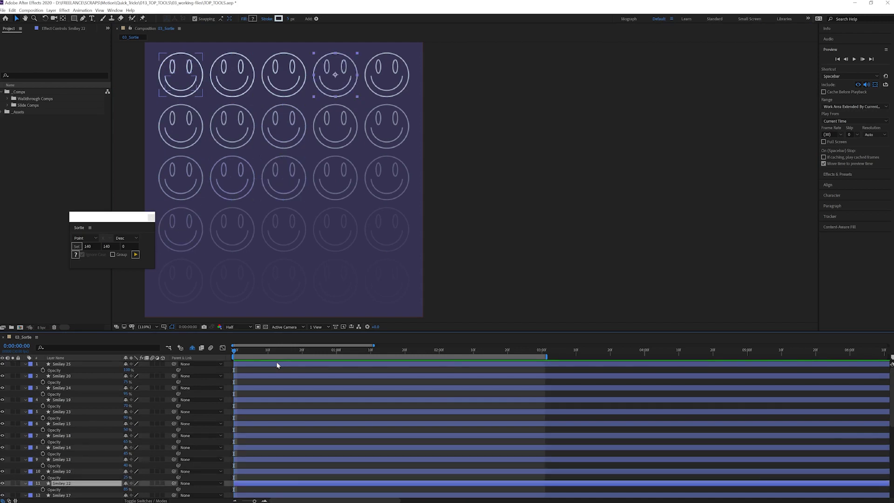
Set the sort point to centre Smiley 13 at 540/540 and sort layers outward from it.
click(298, 179)
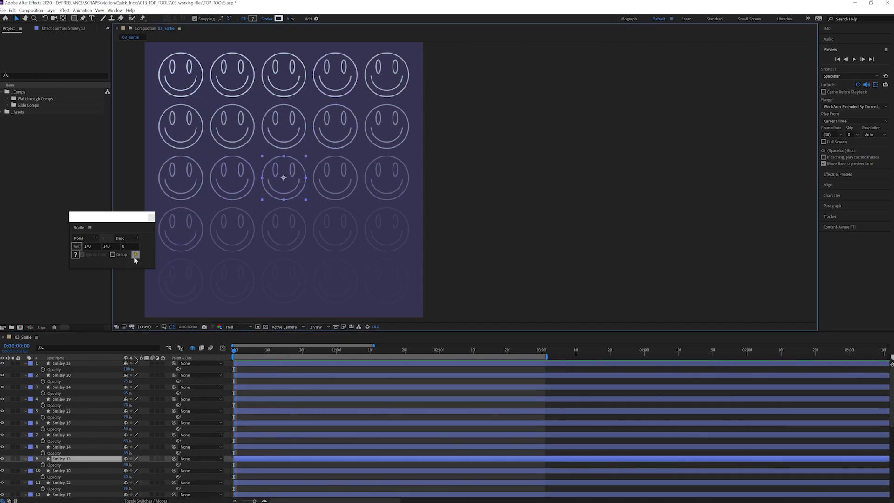
click(77, 246)
click(136, 255)
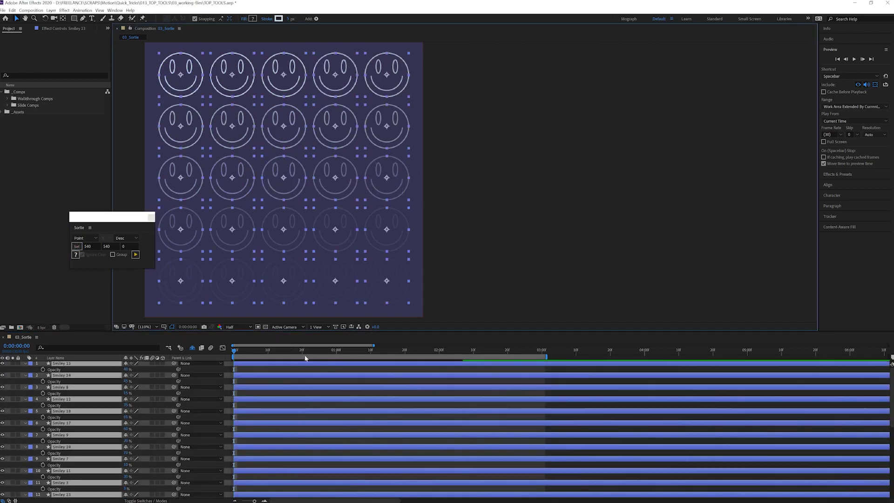
click(295, 367)
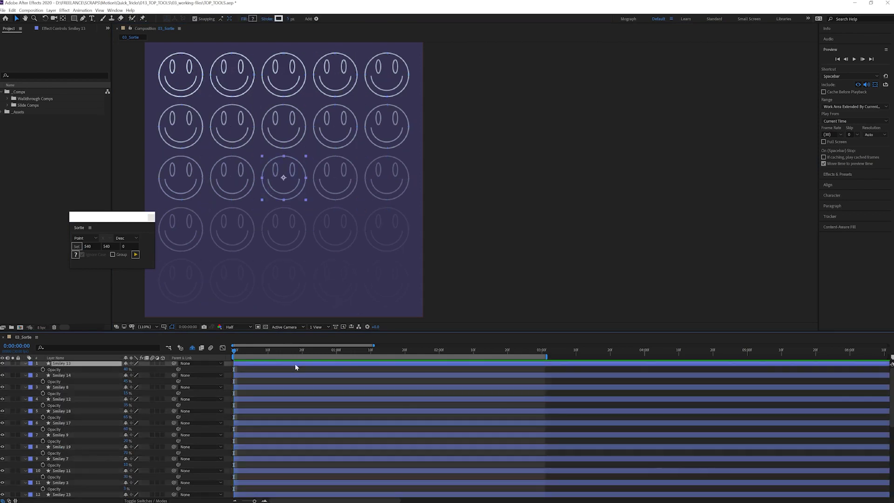
key(ctrl+Down)
key(ctrl+Down)
key(ctrl+Down)
key(ctrl+Down)
key(ctrl+Down)
key(ctrl+Down)
key(ctrl+Down)
key(ctrl+Down)
key(ctrl+Down)
key(ctrl+Down)
key(ctrl+Down)
key(ctrl+Down)
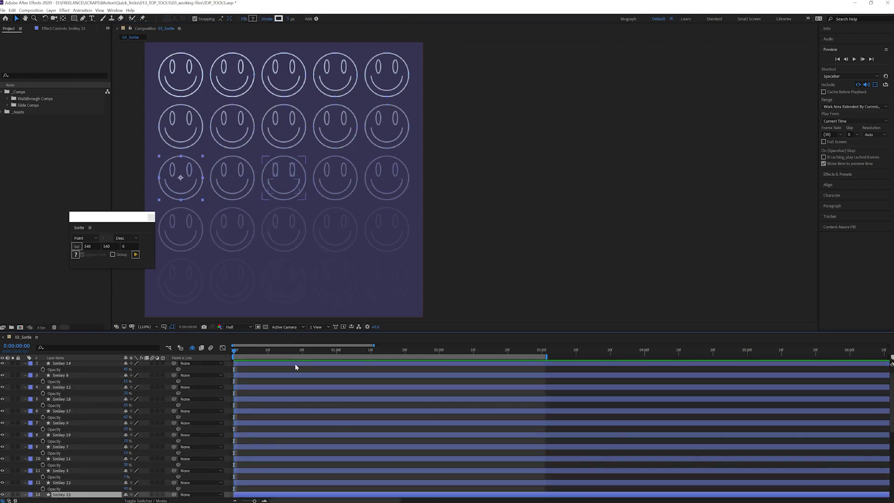
key(ctrl+Down)
key(ctrl+Down)
key(ctrl+a)
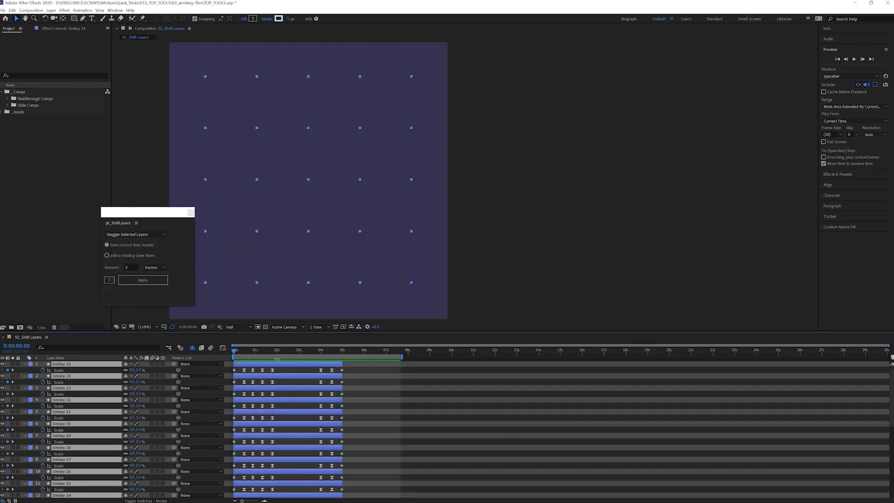
Sequence the selected smiley layers with Overlap via Keyframe Assistant > Sequence Layers.
right_click(279, 367)
mouse_move(321, 291)
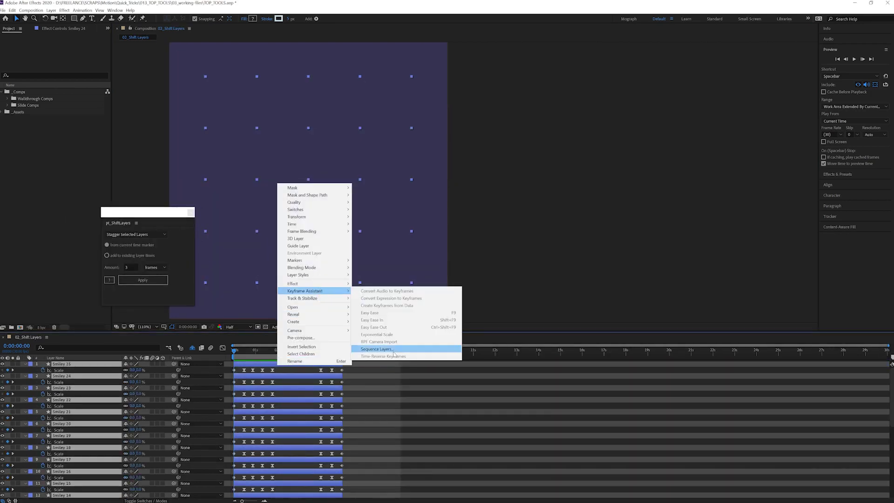
click(393, 350)
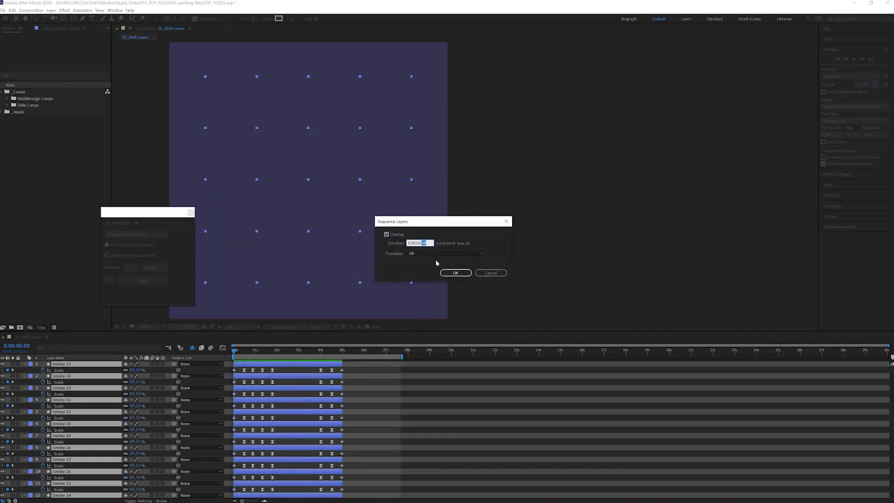
click(456, 272)
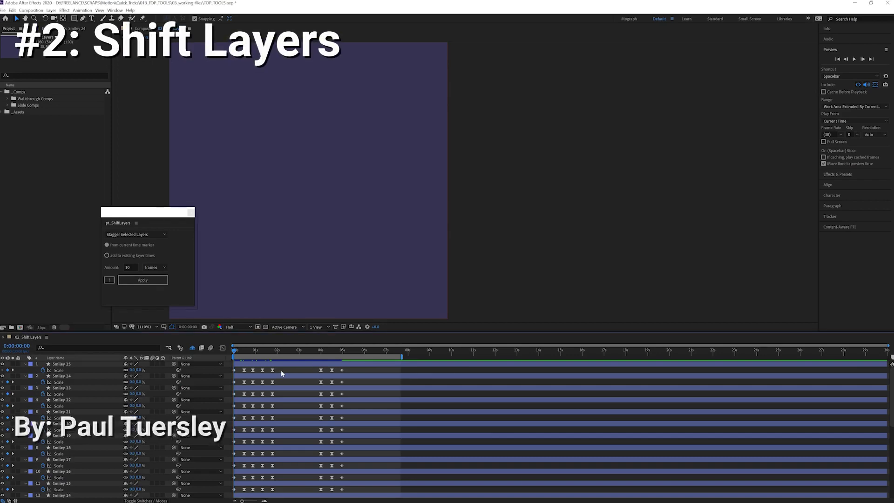
Stagger all smiley layers 3 frames apart with pt_ShiftLayers' Stagger Selected Layers, then preview.
key(space)
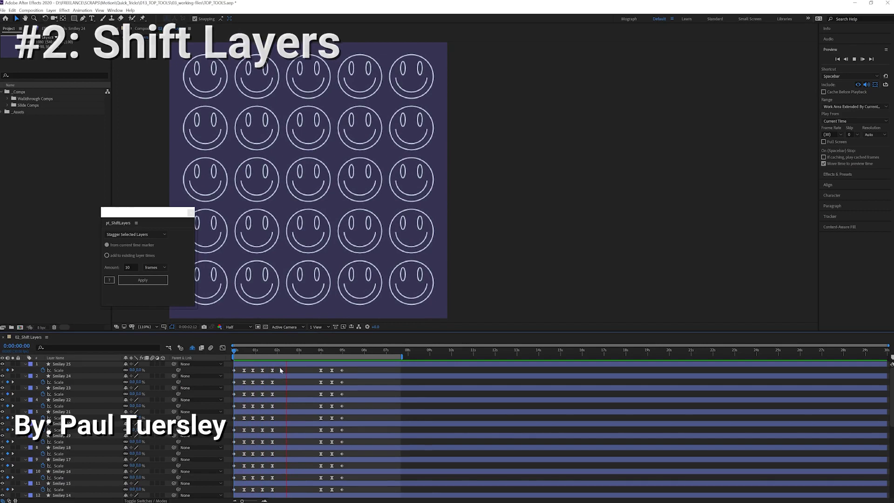
key(Home)
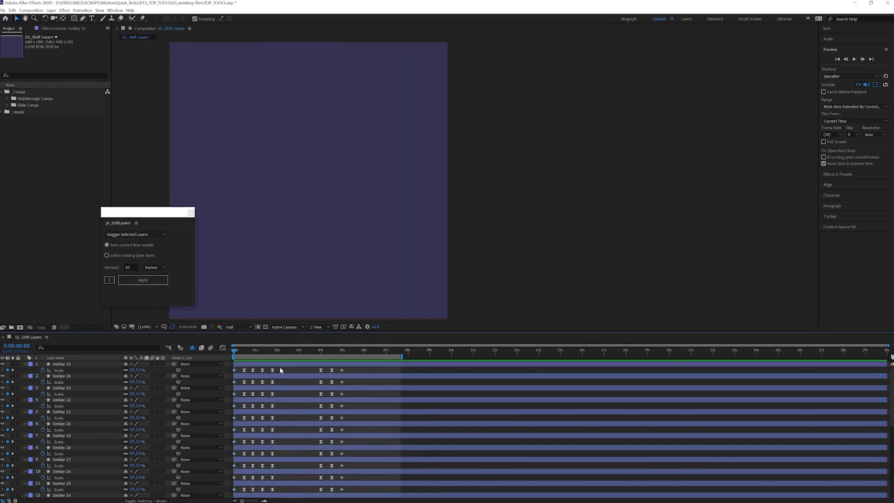
key(ctrl+a)
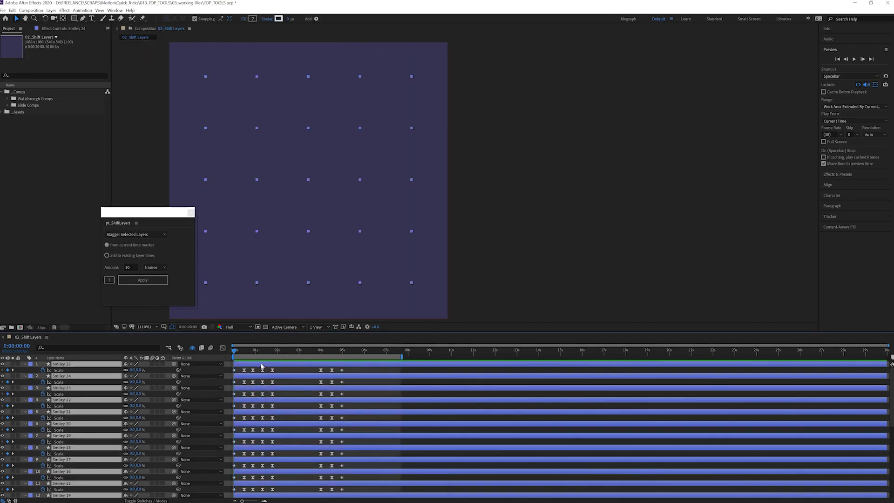
click(147, 239)
click(144, 241)
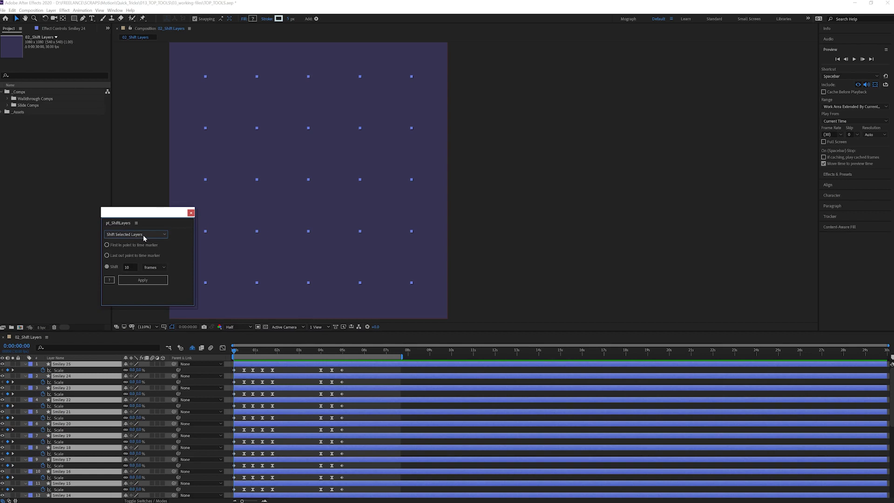
click(144, 238)
click(144, 250)
double_click(132, 268)
text(3)
click(143, 280)
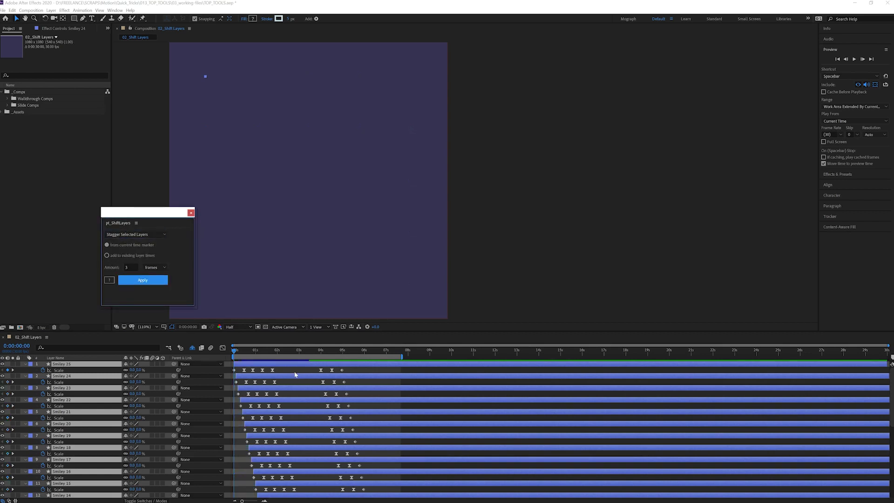
click(287, 371)
key(space)
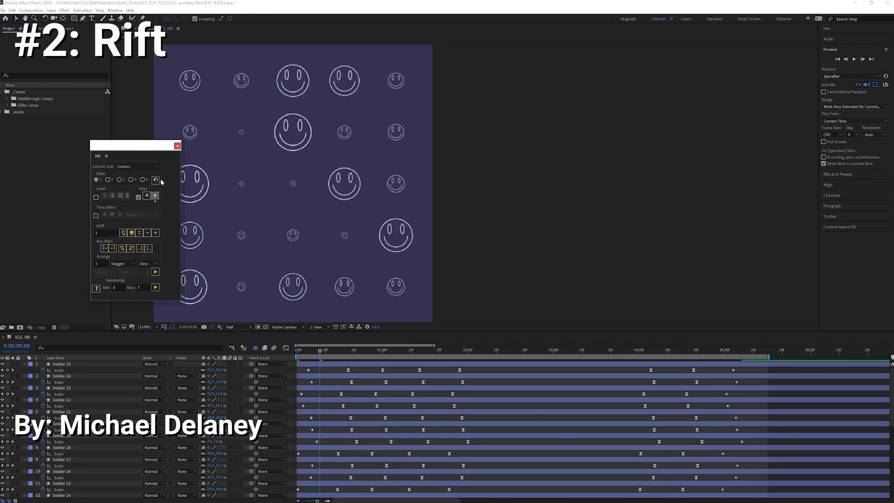
Stagger all smiley layers' keyframes with Rift's Arrange Stagger, undoing an accidental Smiley 17 change.
click(534, 350)
key(ctrl+a)
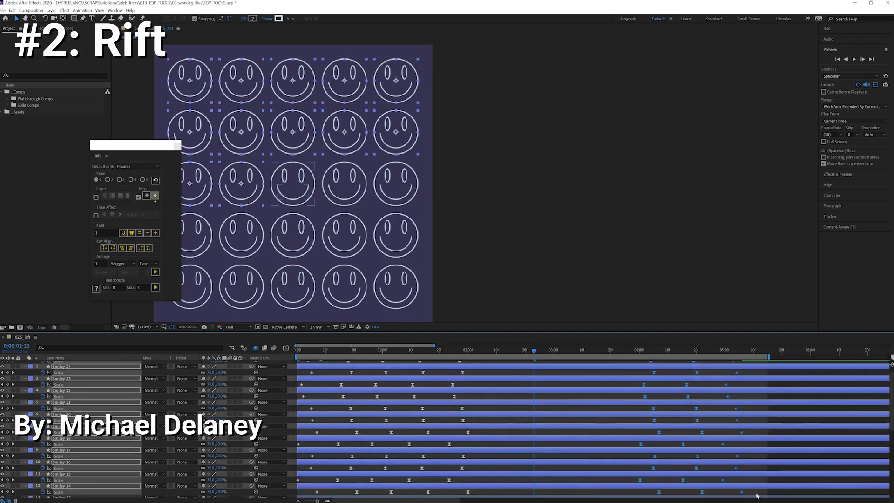
click(155, 271)
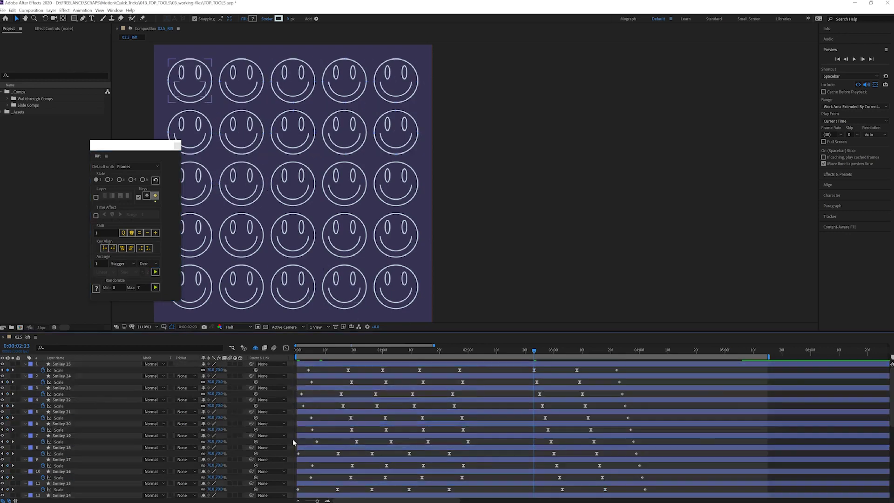
drag(292, 438, 484, 363)
click(475, 463)
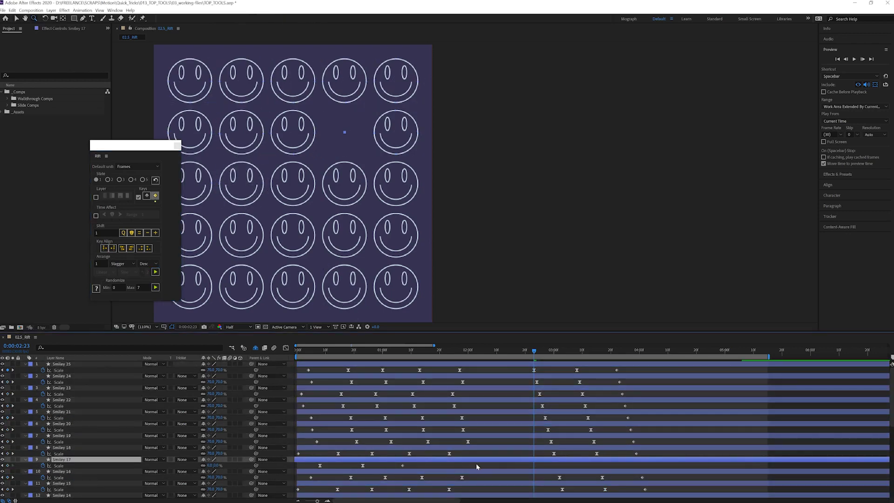
key(ctrl+z)
Right-align the keyframes of layers 8 to 13 to 2:08 and play back the animation.
drag(477, 452, 297, 497)
click(491, 350)
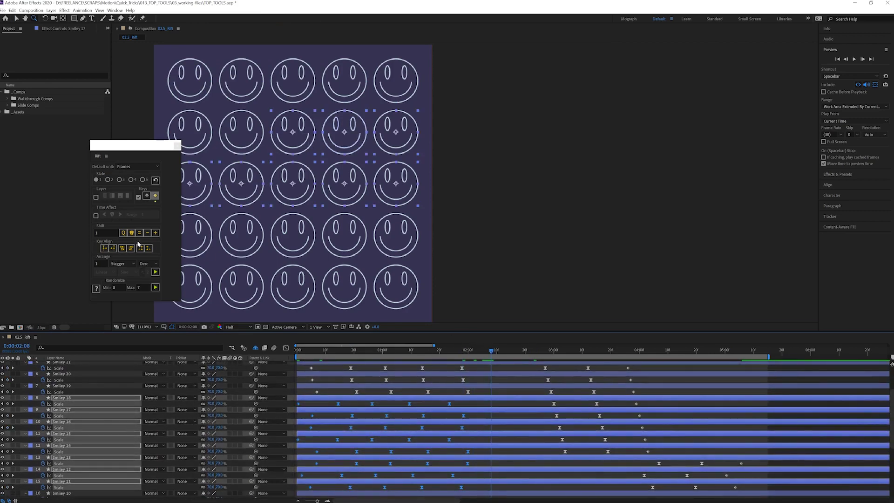
click(112, 248)
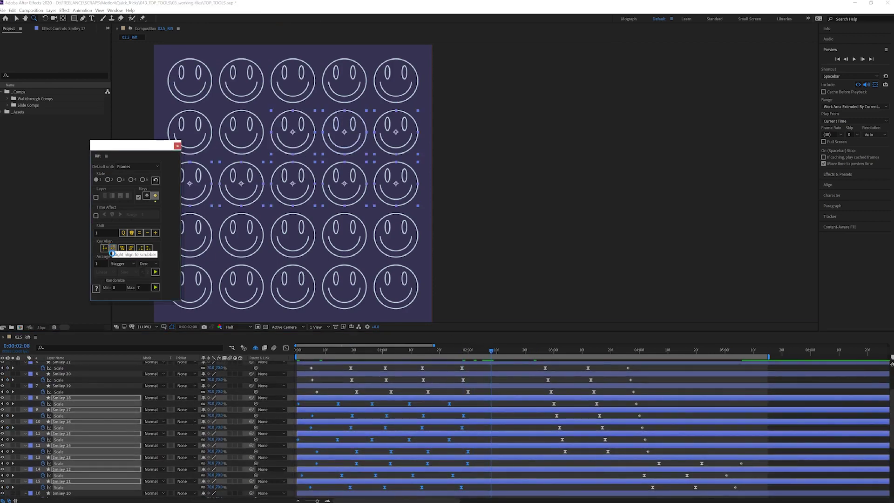
key(Home)
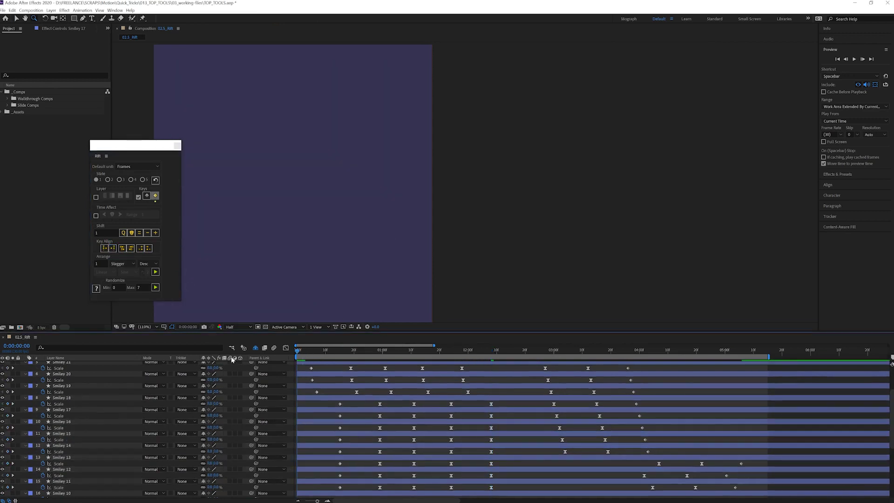
key(space)
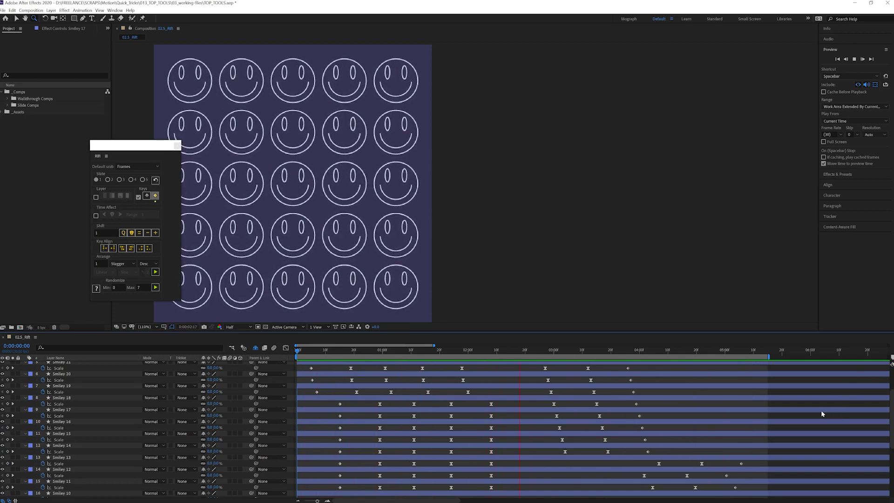
Switch Rift to Layer mode and stagger all smiley layers in time.
scroll(331, 369, up, 1)
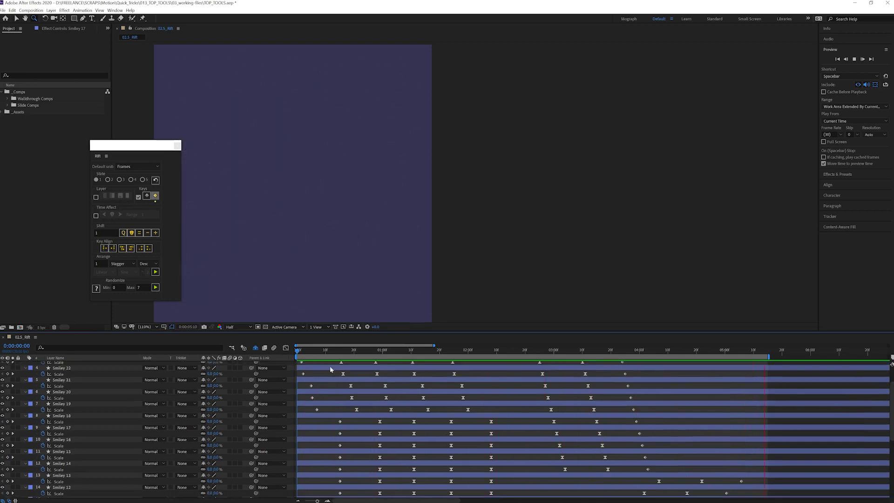
scroll(330, 369, up, 2)
key(ctrl+a)
click(96, 198)
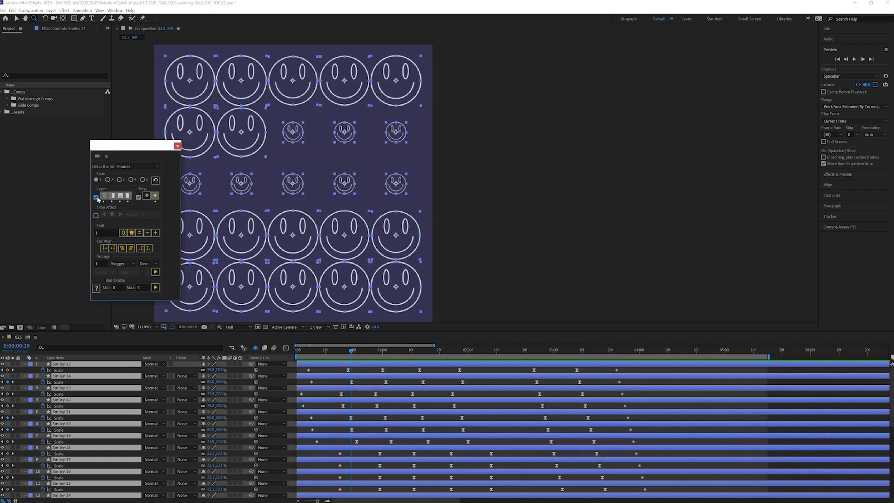
click(155, 271)
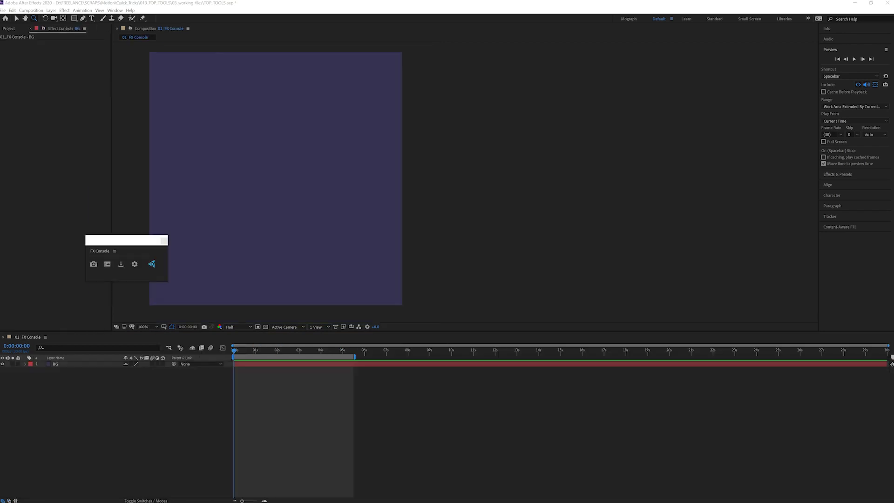
Apply Fractal Noise to the BG layer via FX Console search.
click(286, 364)
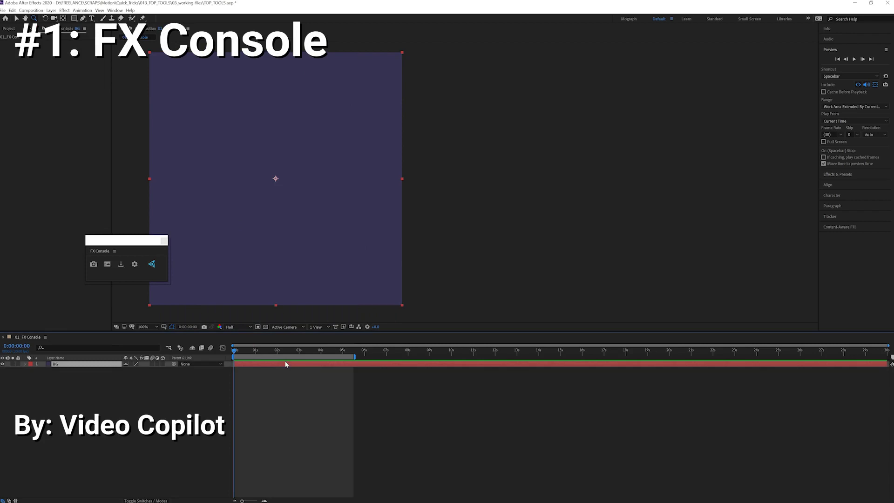
key(ctrl+space)
text(frac)
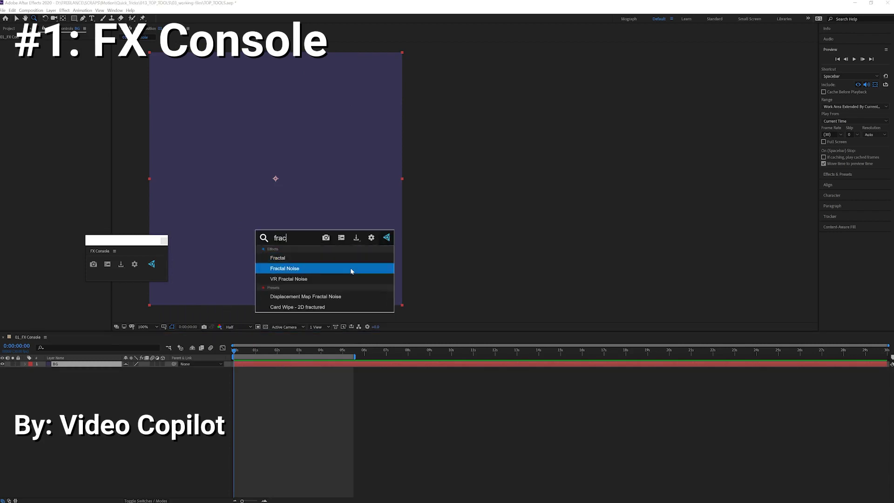
click(351, 269)
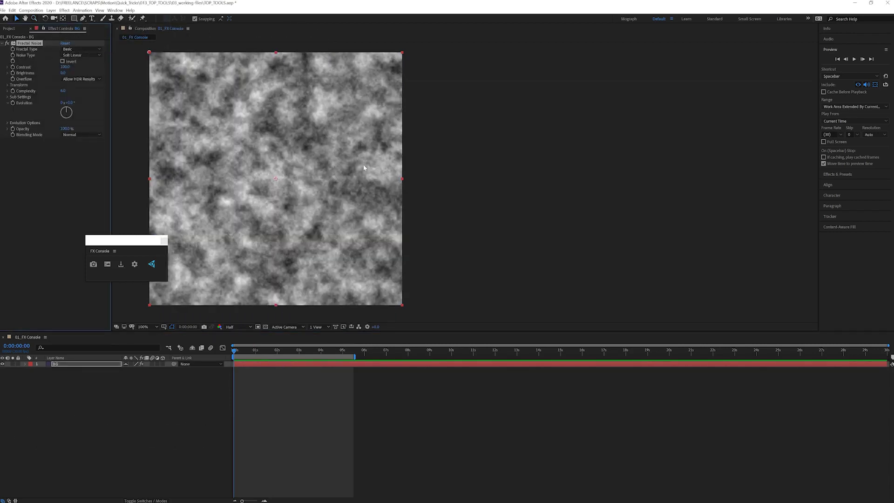
Add Levels to BG, raising input black and lowering input white for more contrast.
key(ctrl+space)
text(level)
key(Return)
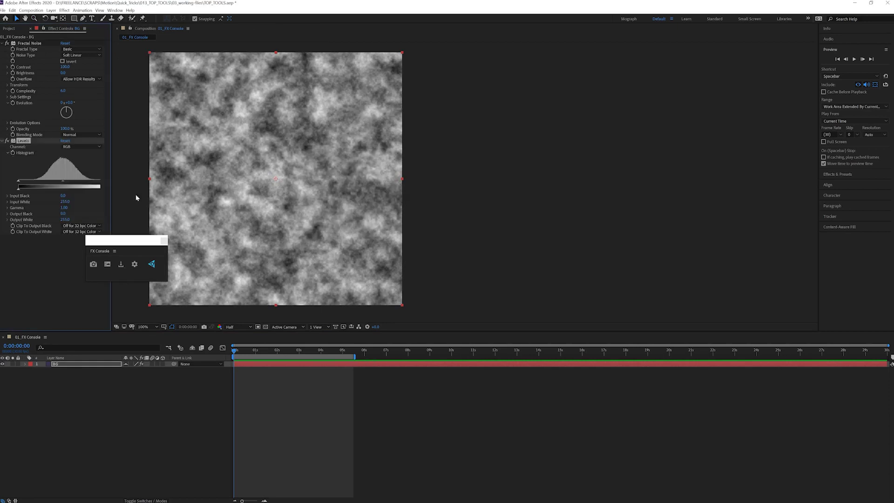
drag(20, 181, 38, 181)
drag(99, 182, 94, 183)
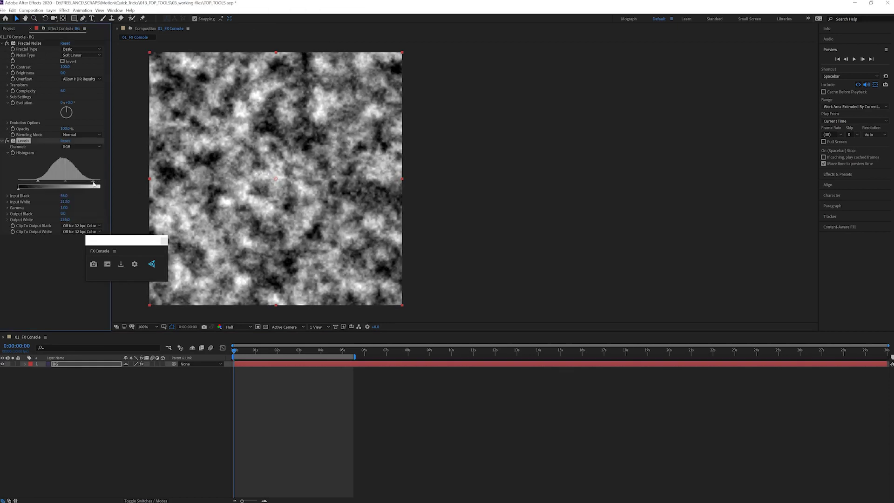
Add Tint to BG with Map Black To set to red.
key(ctrl+space)
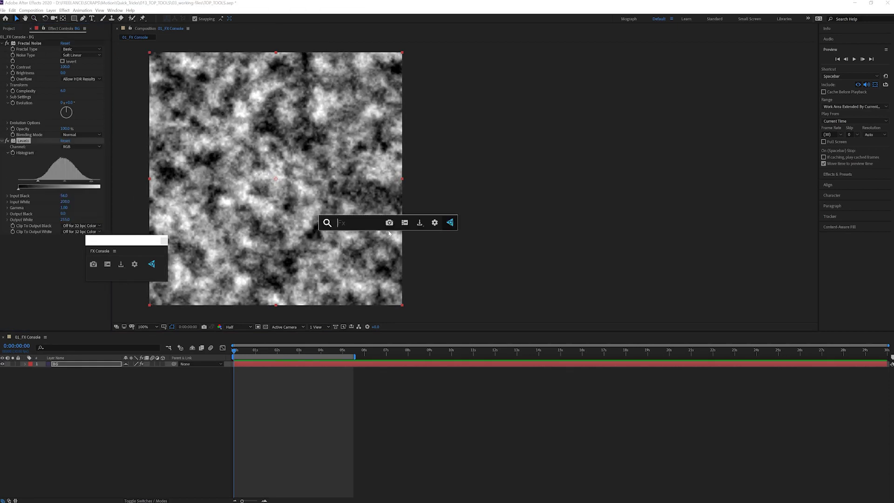
text(tint)
key(Return)
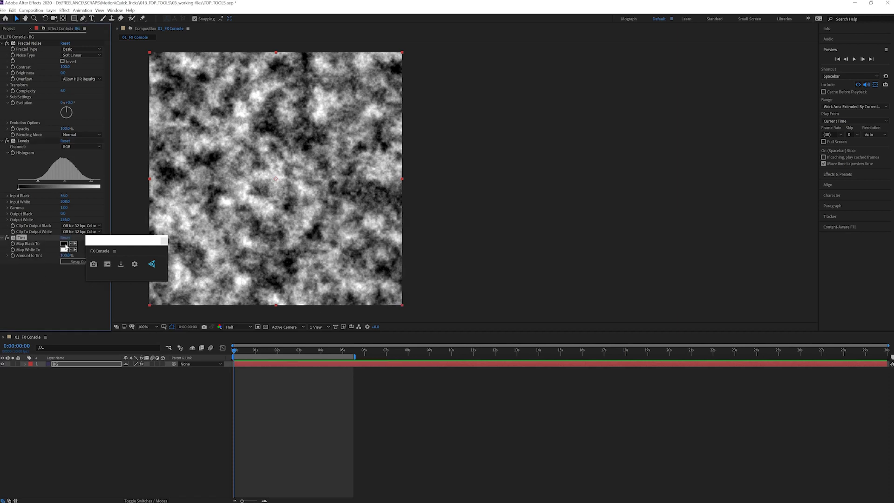
click(65, 245)
click(255, 278)
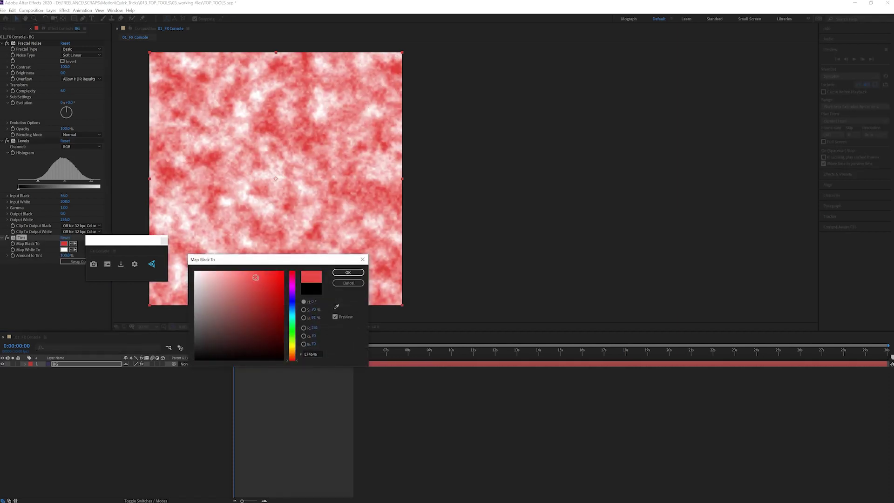
click(339, 273)
Add Hue/Saturation to BG to desaturate the noise.
key(ctrl+space)
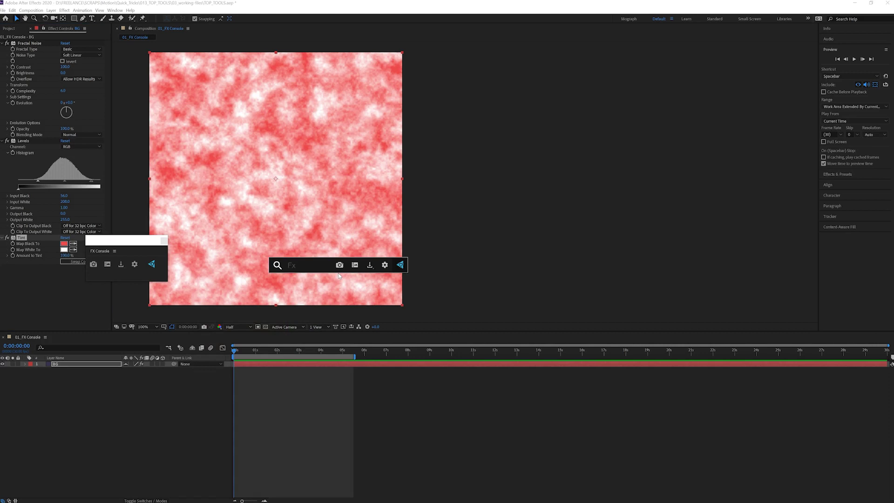
text(desaturat)
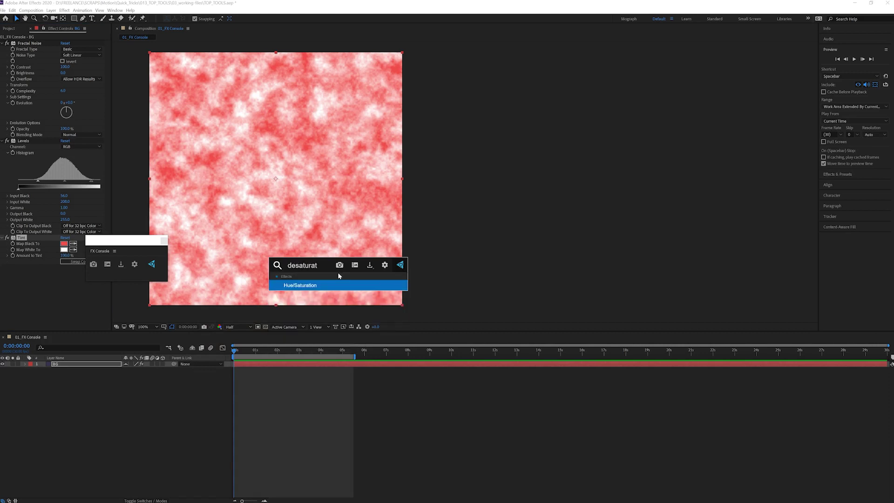
key(Return)
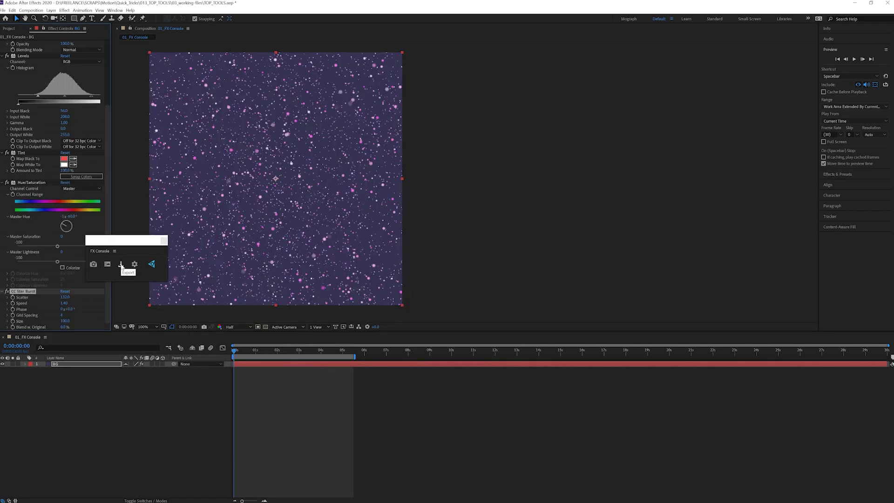
Save the purple star-field comp as a PNG snapshot and open the screenshot gallery.
click(121, 264)
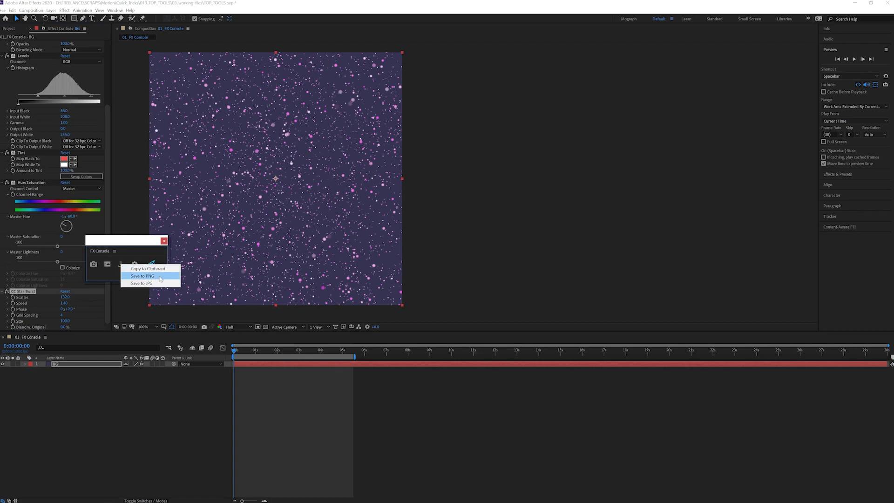
click(154, 275)
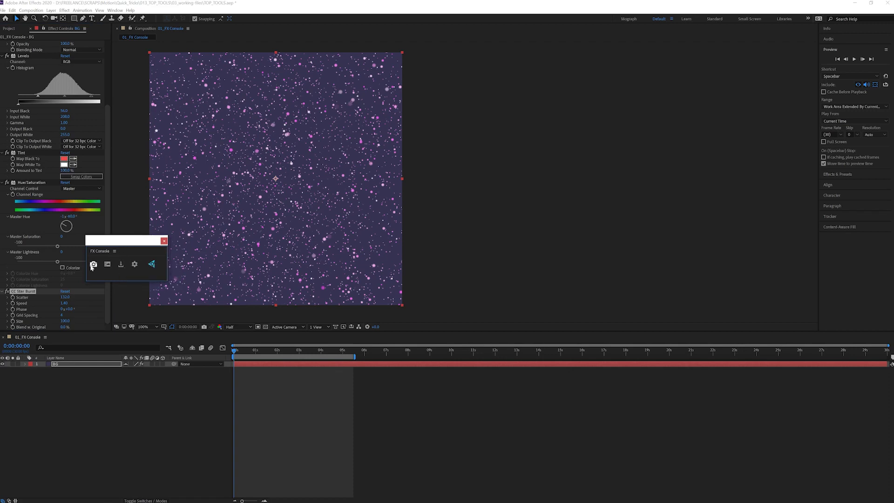
click(108, 264)
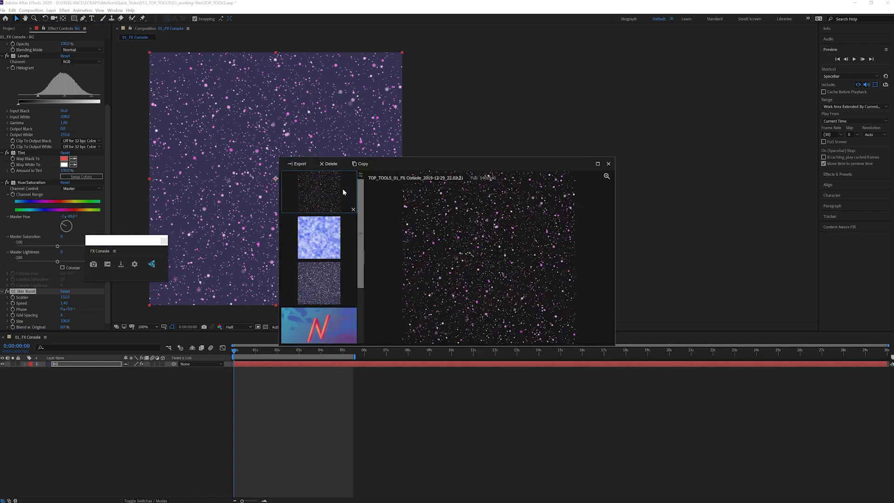
scroll(343, 192, down, 2)
Preview the purple starfield, blue clouds and other saved screenshots, then close the gallery.
click(321, 191)
click(321, 238)
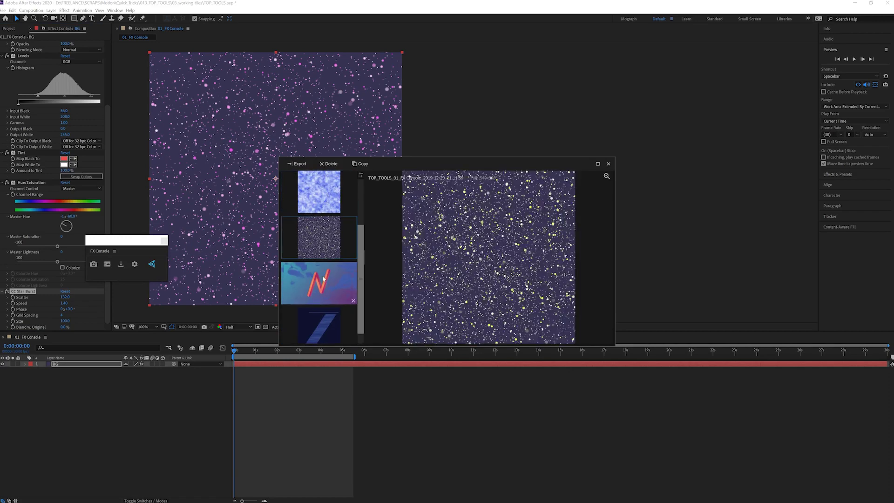
click(323, 278)
click(319, 326)
click(318, 238)
click(318, 191)
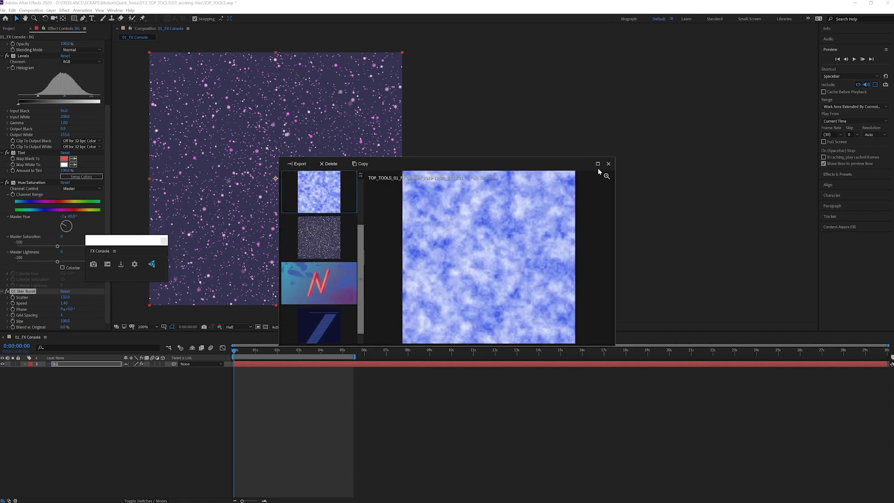
click(607, 164)
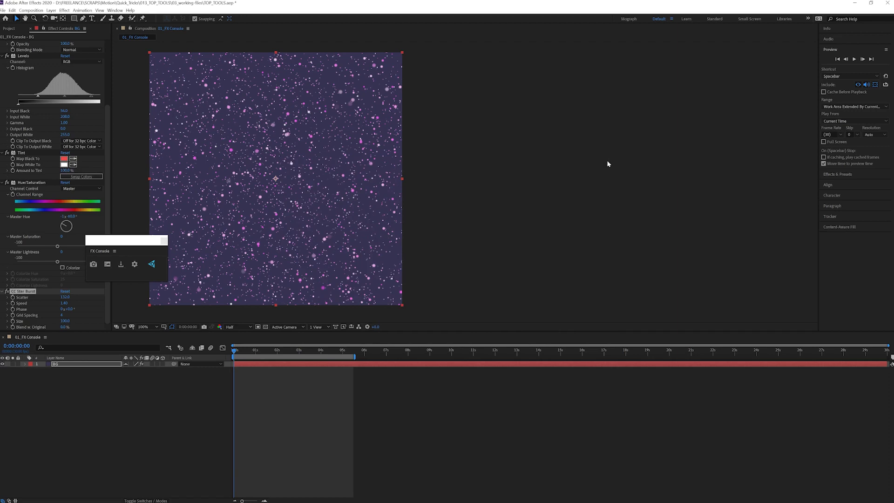
Check the Hue/Saturation favourite with alias desaturate in settings, then close without saving.
click(135, 264)
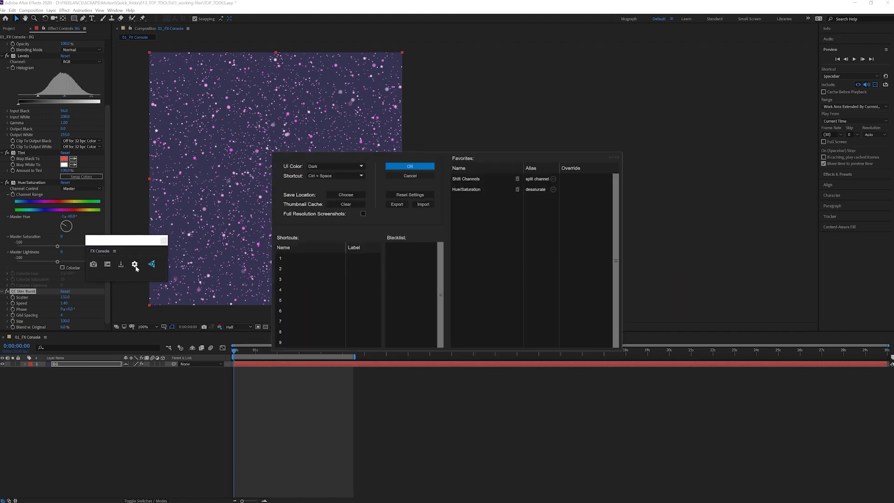
click(522, 187)
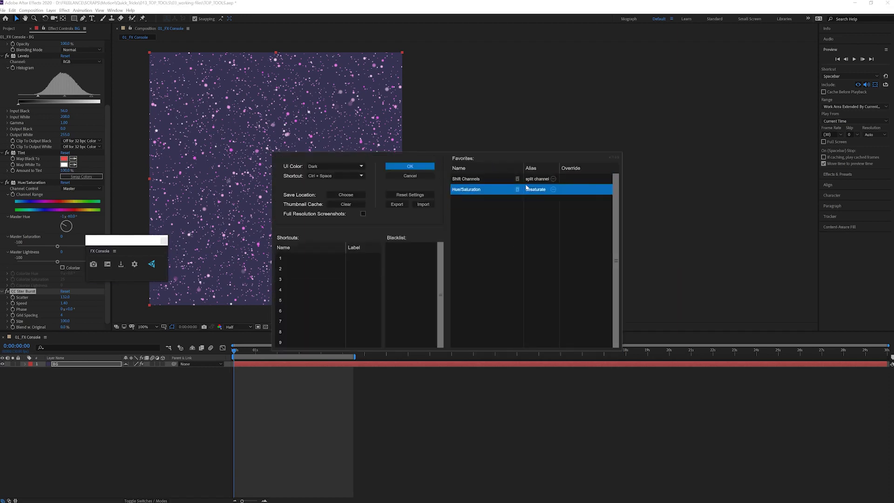
click(390, 179)
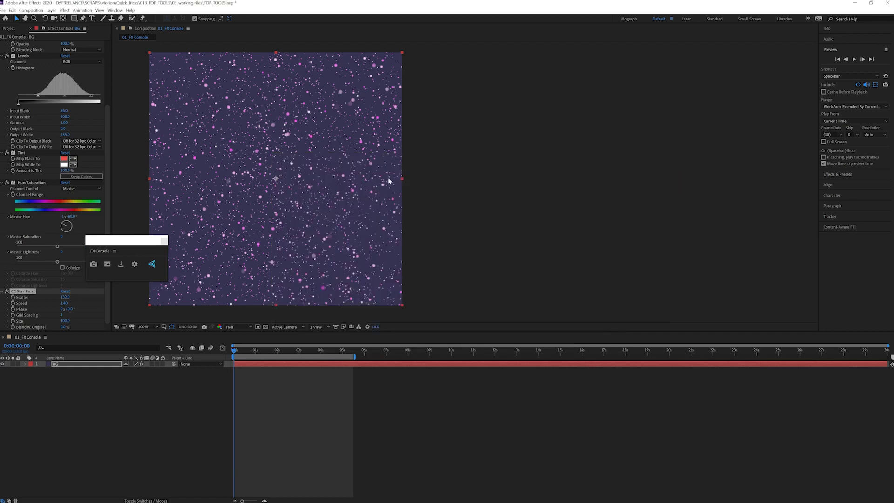
Close the FX Console search panel and scroll through the EaseCopy product page.
click(164, 241)
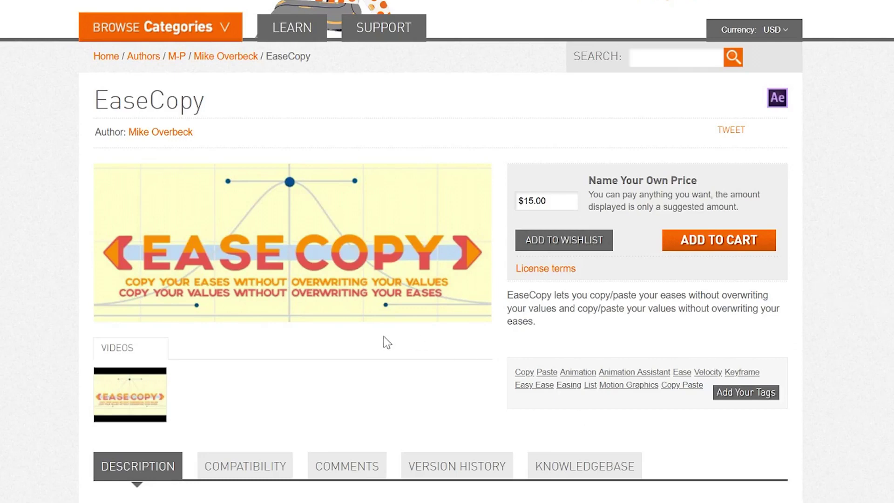
scroll(353, 337, down, 3)
scroll(419, 279, up, 3)
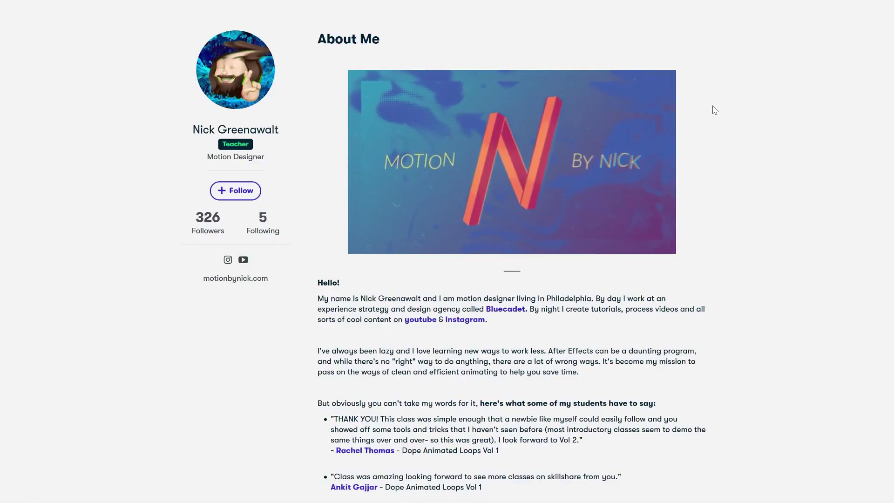
Scroll the teacher profile down to the reviews and Teaching classes, then back up.
scroll(716, 109, down, 7)
scroll(715, 110, up, 7)
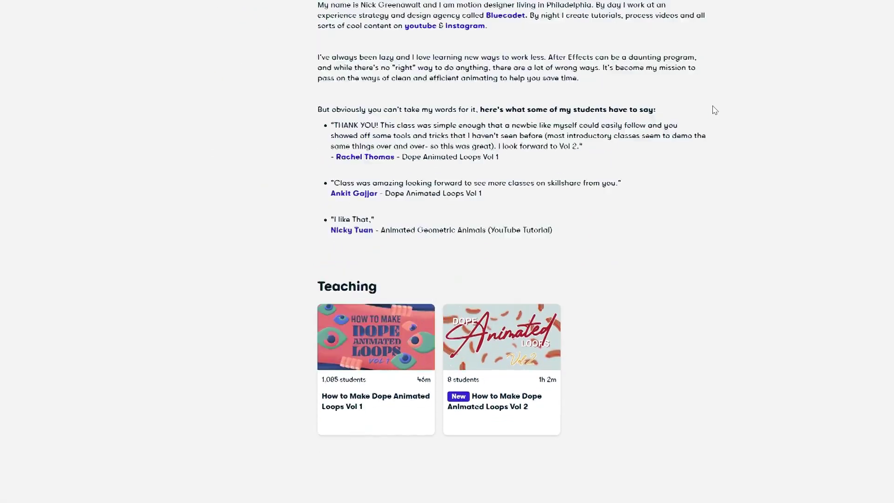